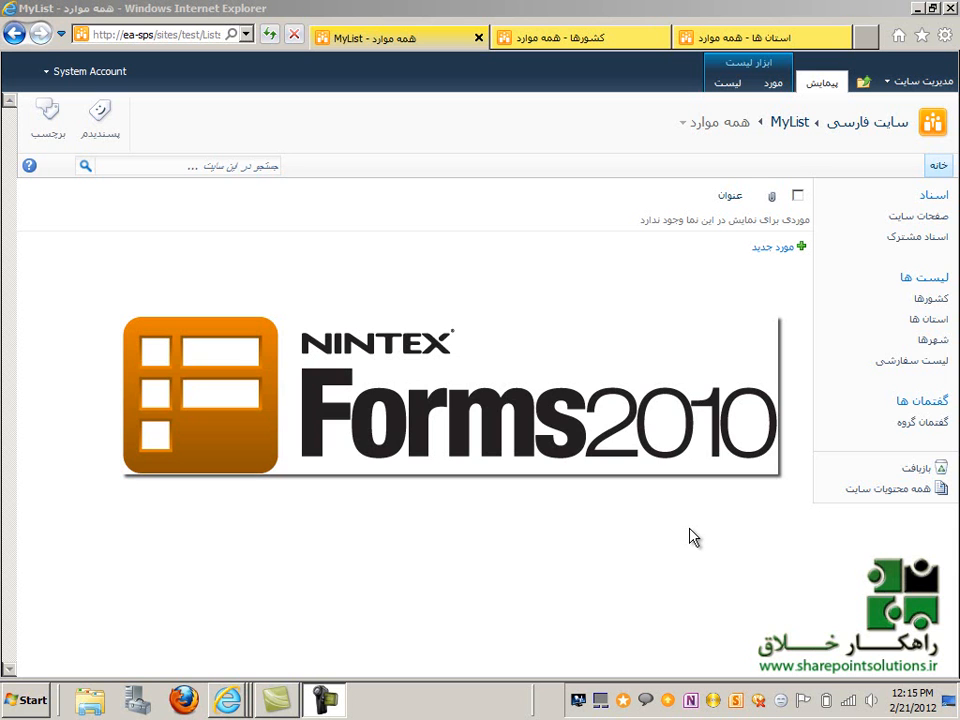
# - Start a new MyList item, choose ایران as the country and اصفهان as the province, and view the city choices
pyautogui.click(775, 250)
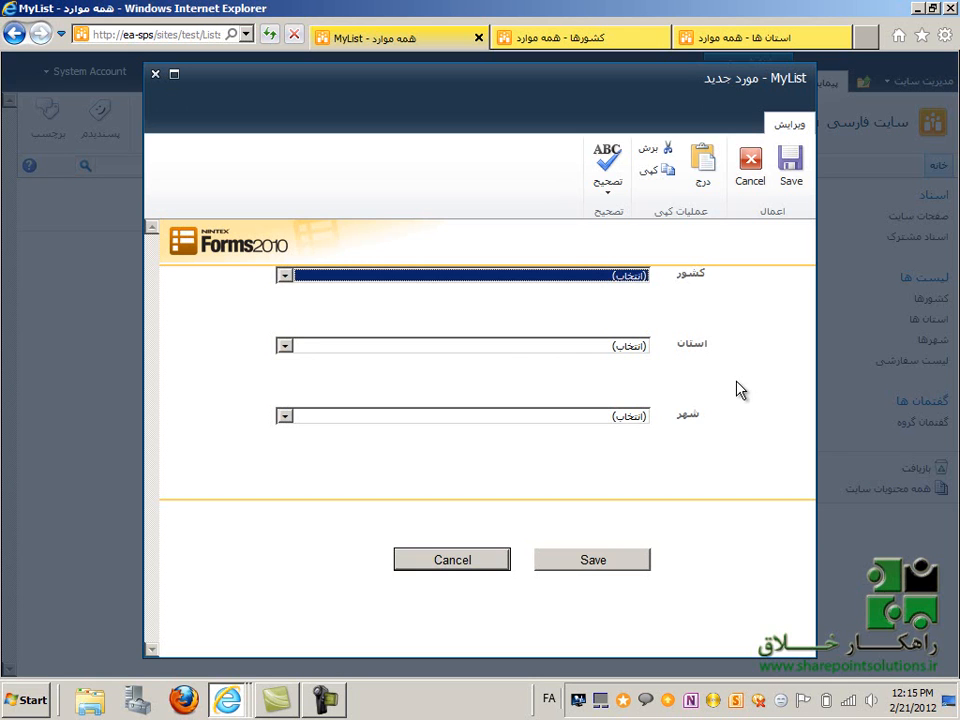
pyautogui.click(763, 321)
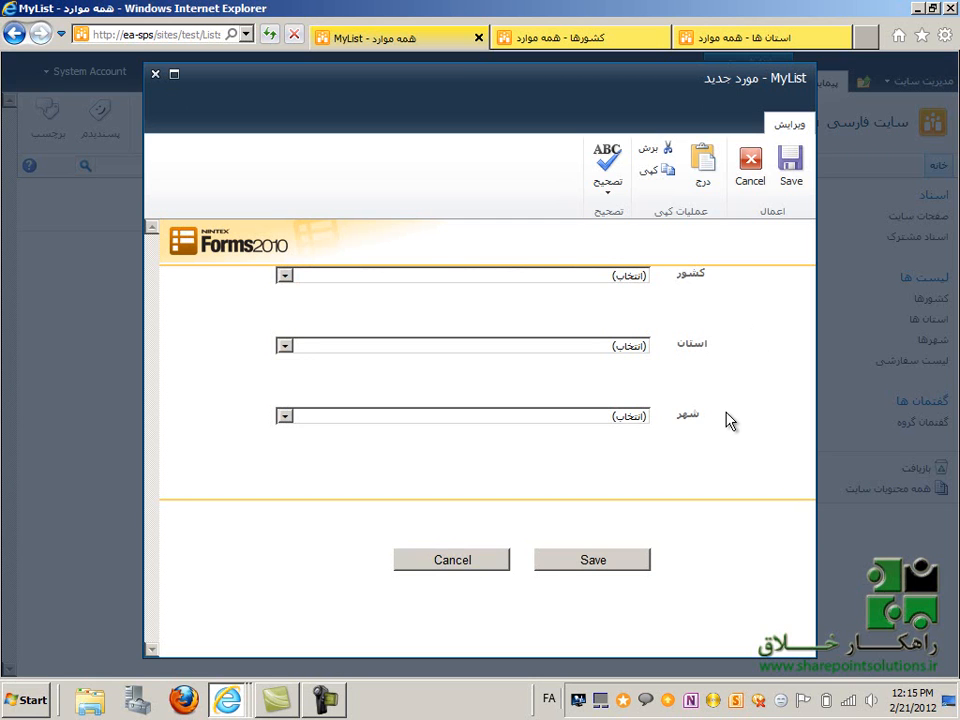
pyautogui.click(534, 279)
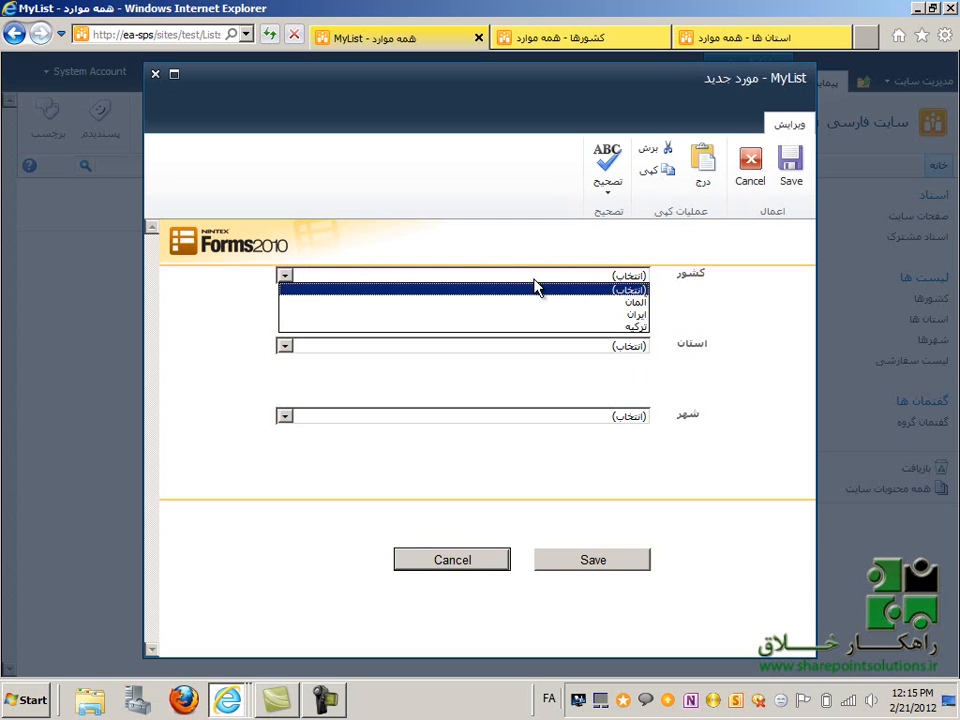
pyautogui.click(622, 314)
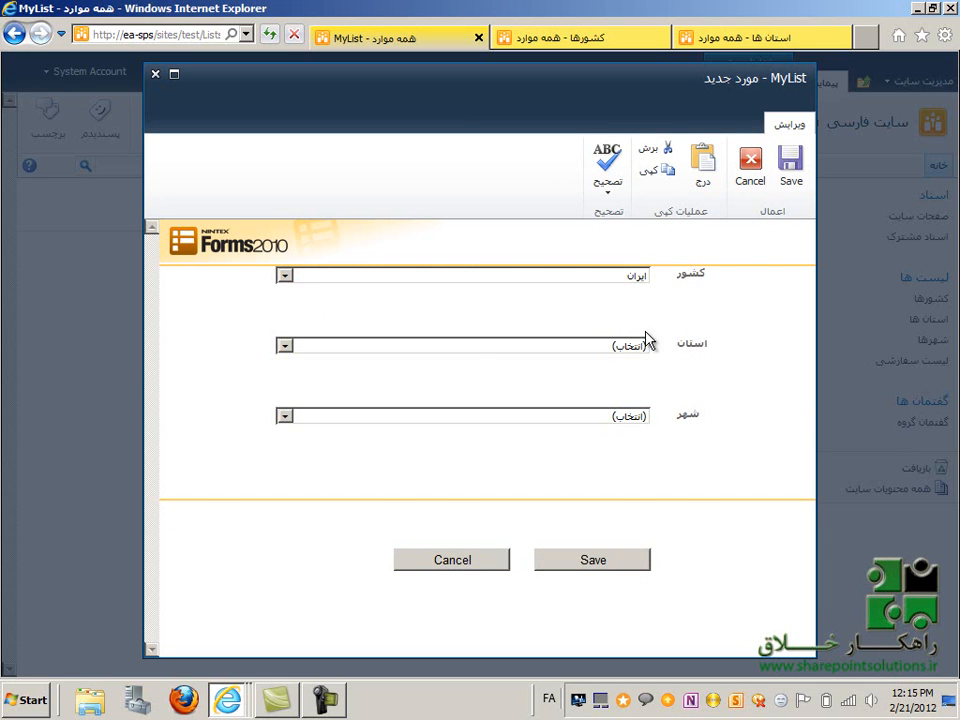
pyautogui.click(620, 347)
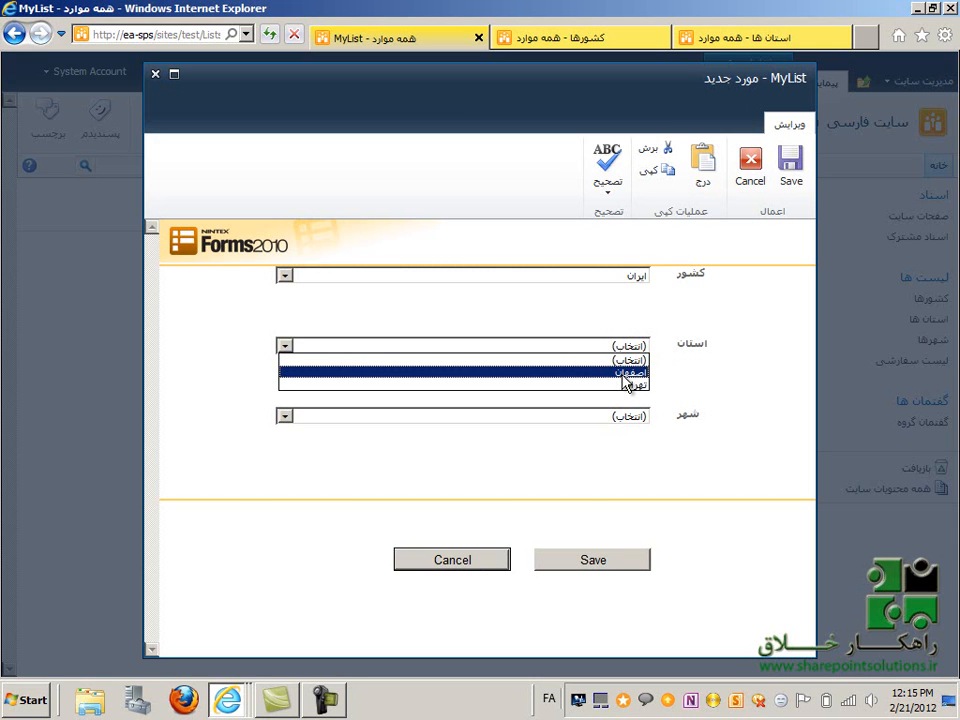
pyautogui.click(624, 376)
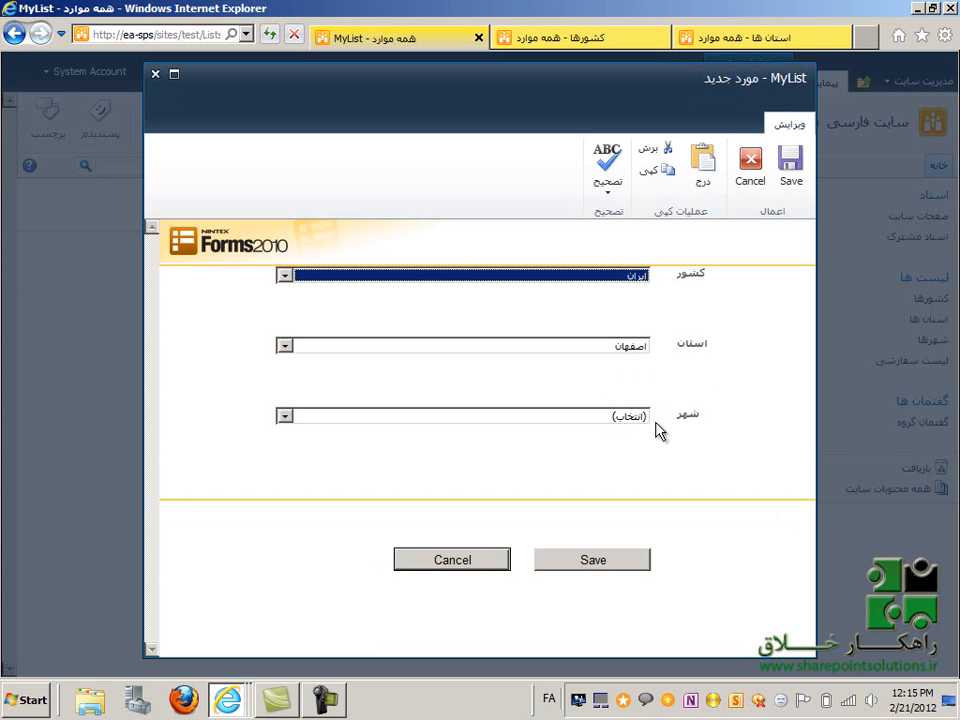
pyautogui.click(624, 418)
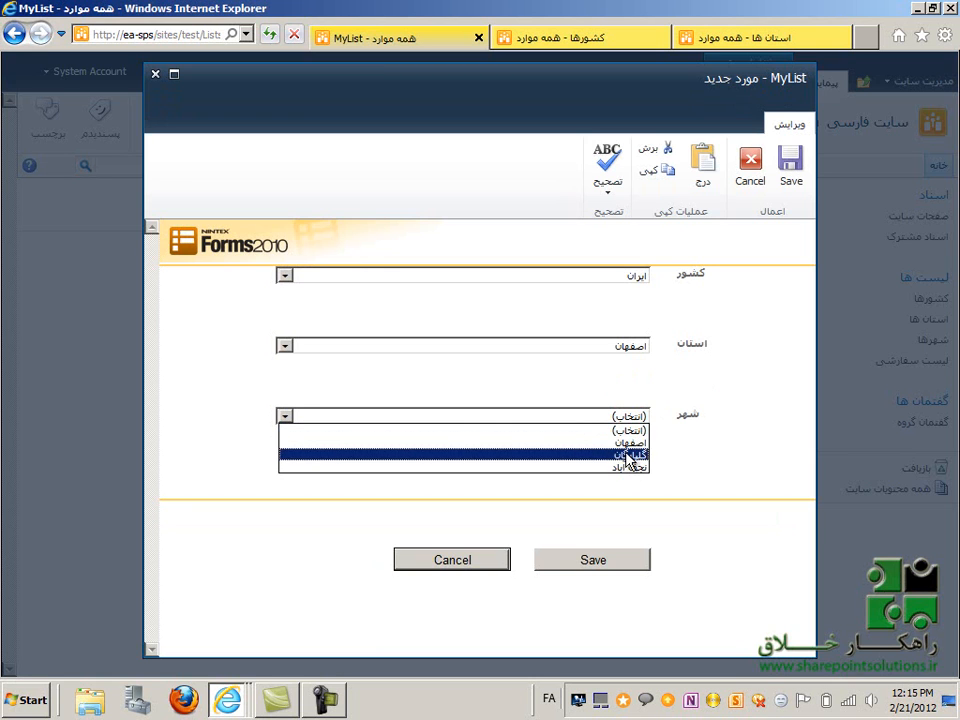
# - Switch the province to تهران, view the city choices offered for it, and cancel the new item
pyautogui.click(673, 388)
pyautogui.click(599, 348)
pyautogui.click(627, 385)
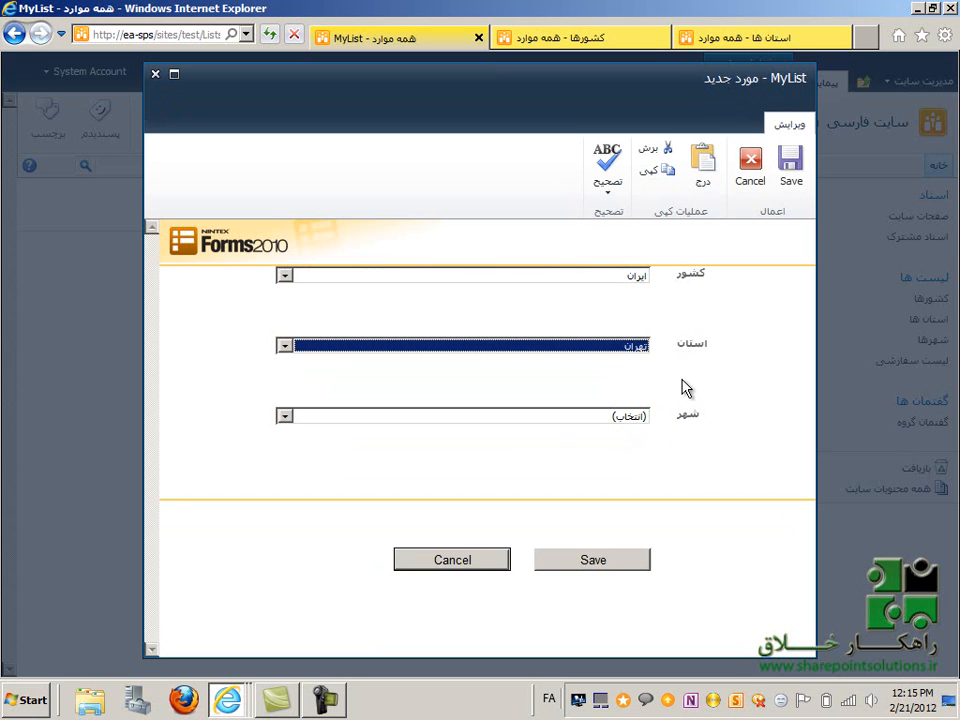
pyautogui.click(614, 415)
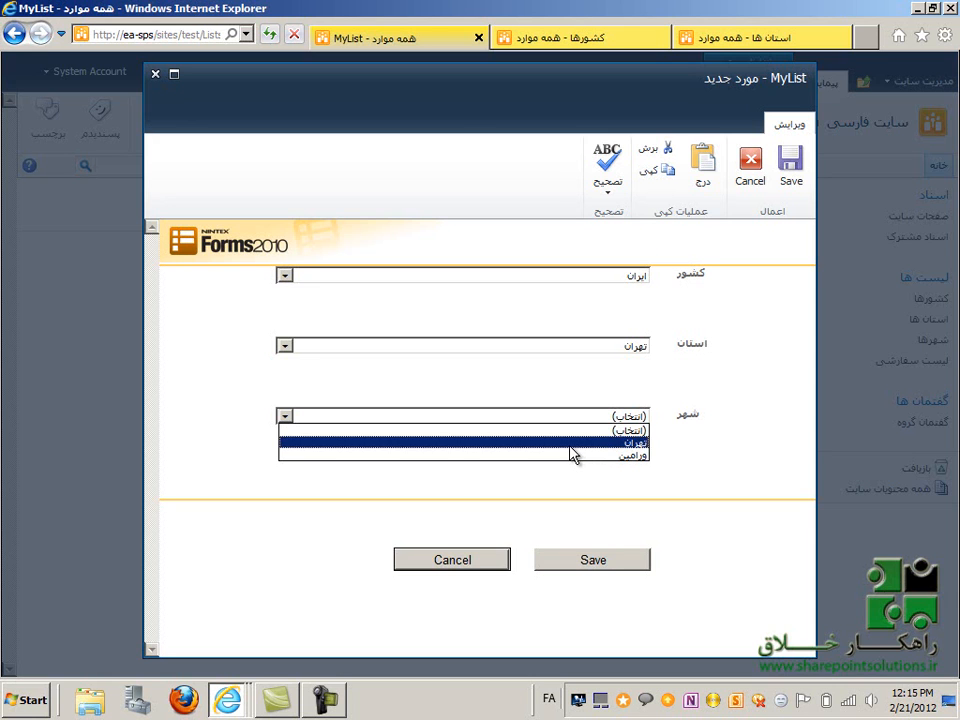
pyautogui.click(518, 514)
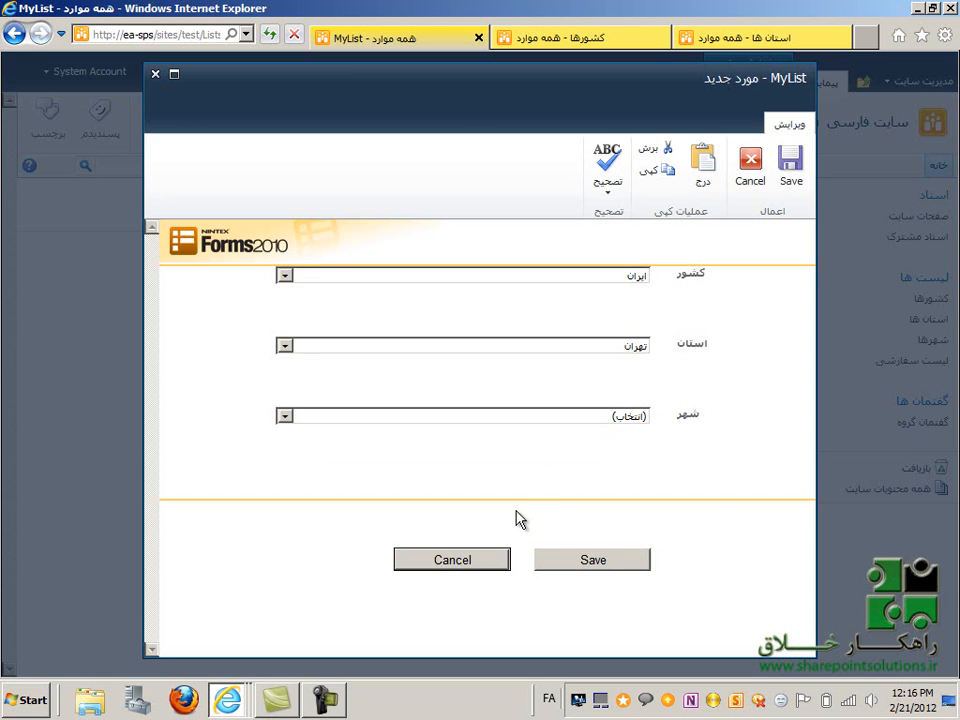
pyautogui.click(456, 562)
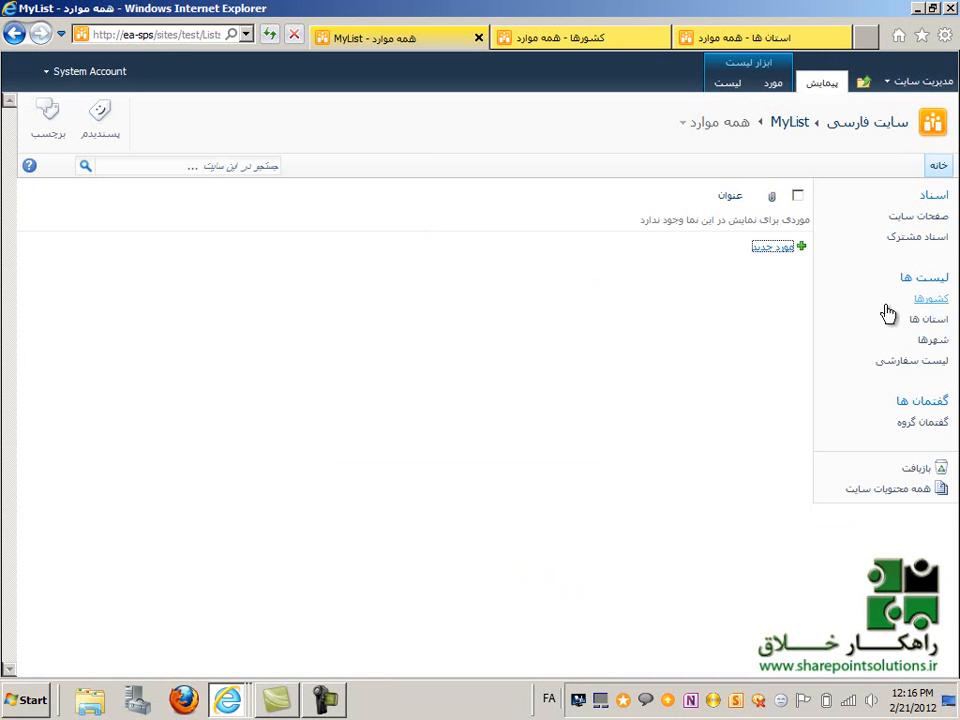
# - Review the source lists کشورها, استان ها and شهرها one after another
pyautogui.click(923, 300)
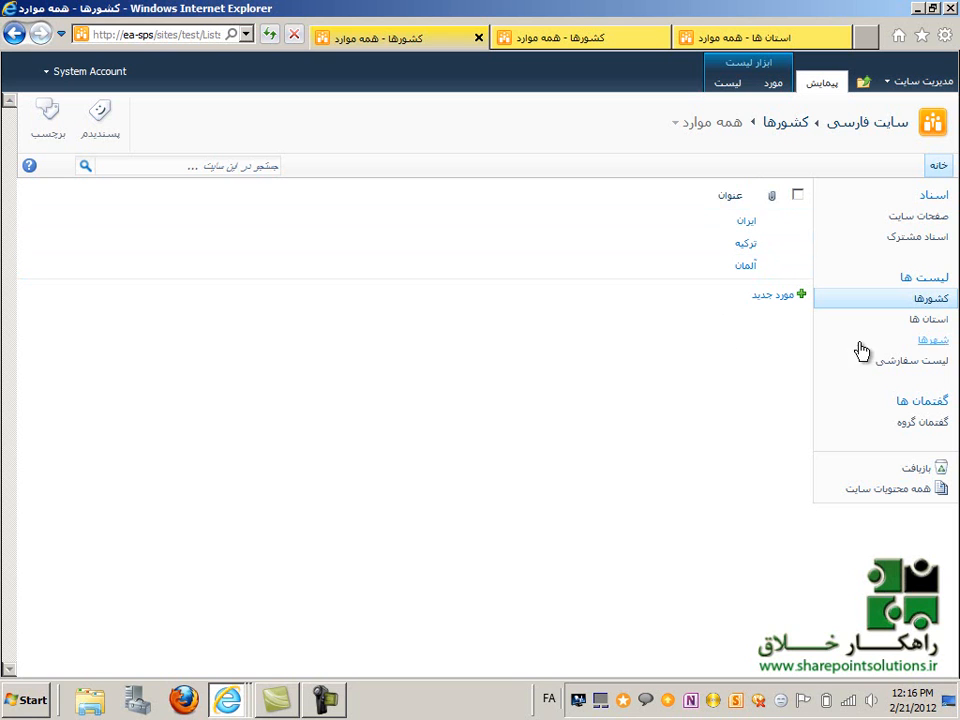
pyautogui.click(918, 322)
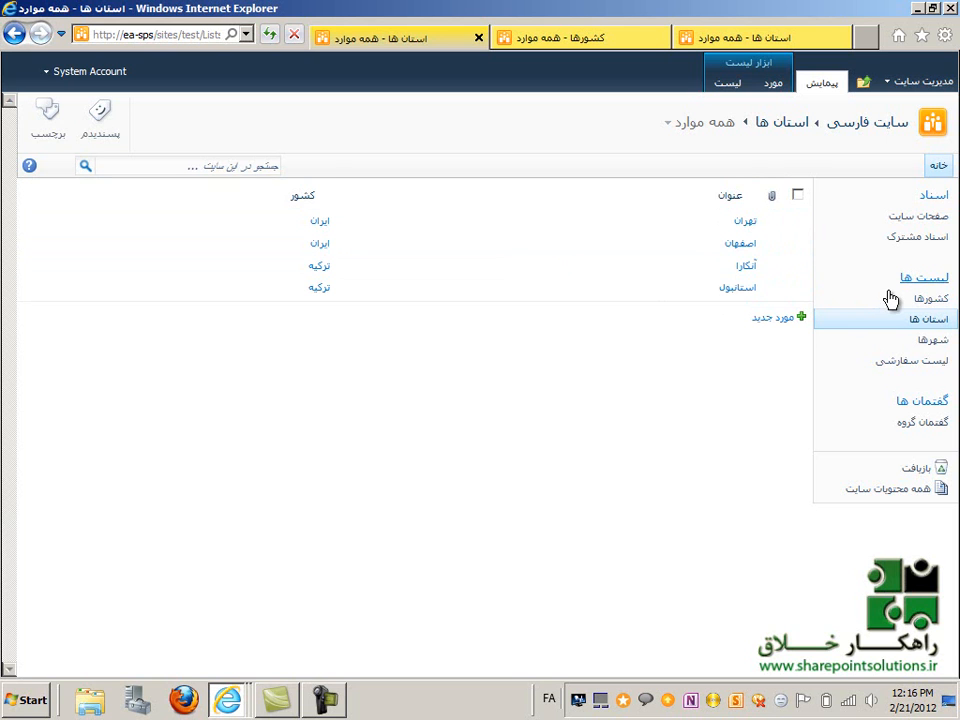
pyautogui.click(923, 341)
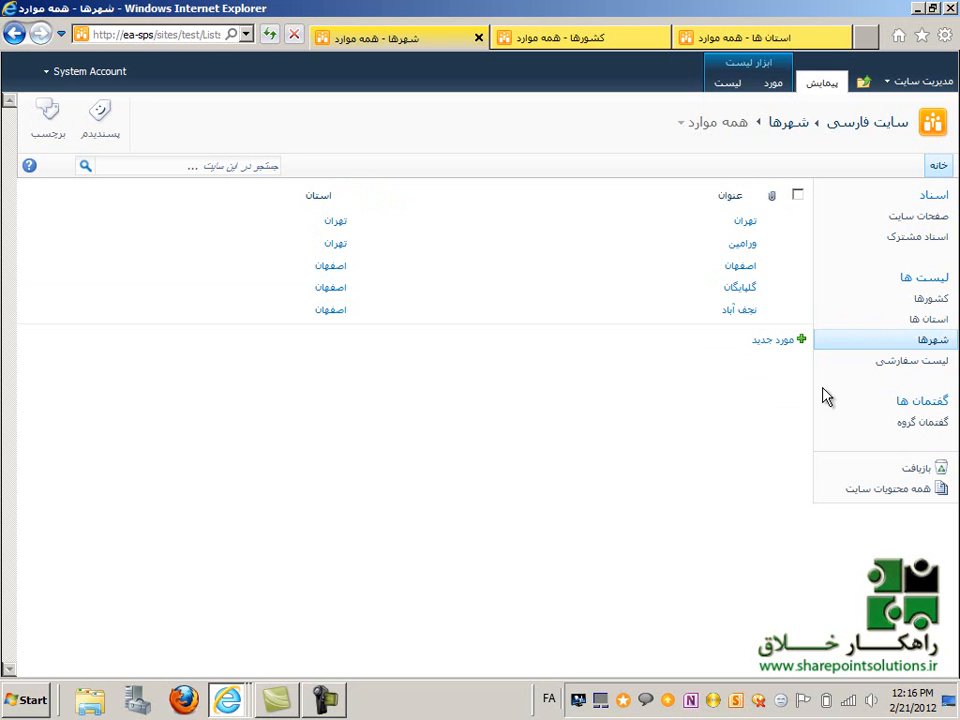
# - Open the لیست سفارشی list's form for editing in the Nintex Forms designer
pyautogui.click(905, 362)
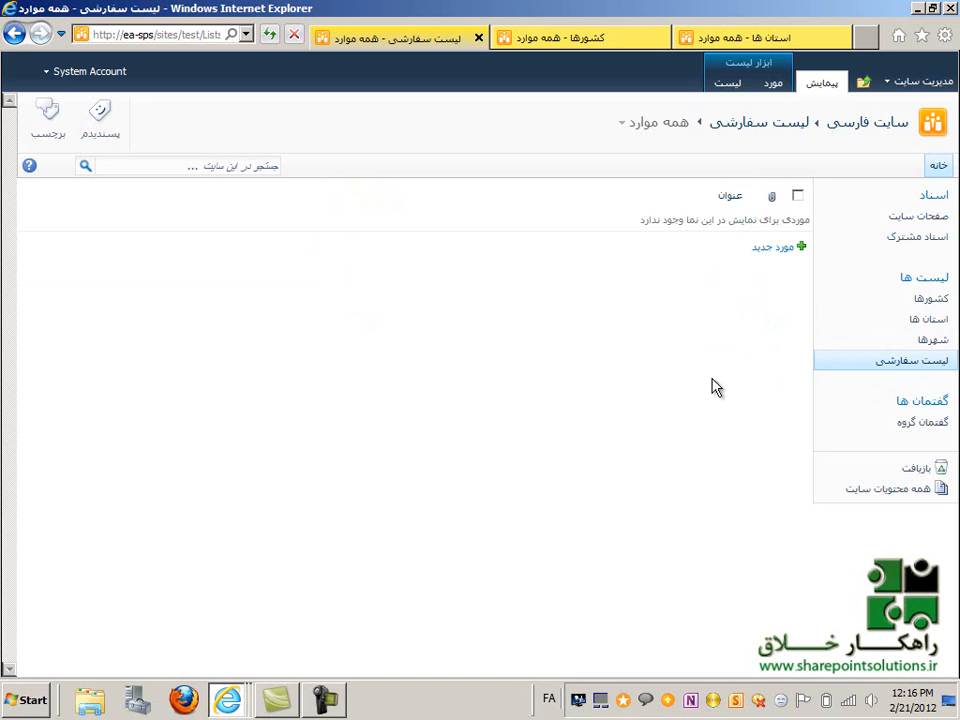
pyautogui.click(725, 85)
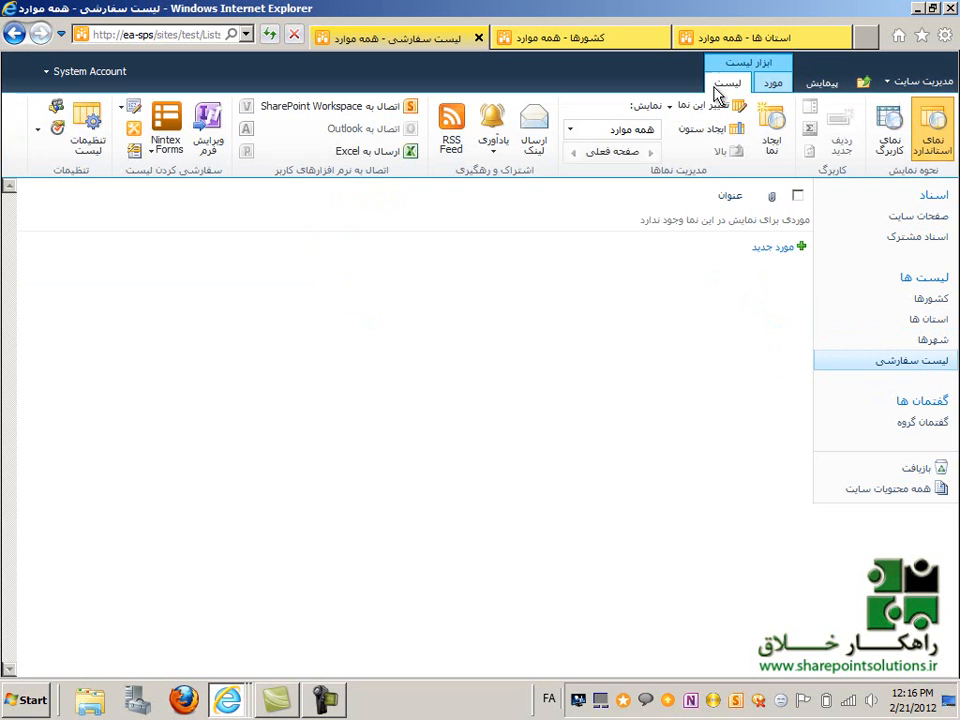
pyautogui.click(168, 120)
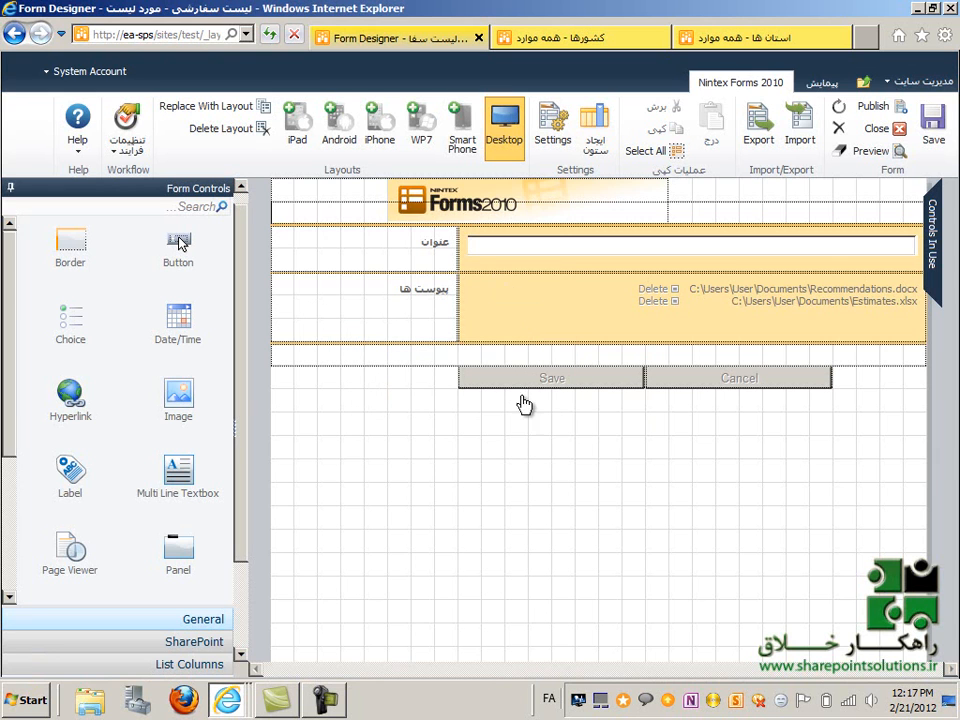
# - Delete the عنوان and پیوست ها labels together with their associated field controls from the form
pyautogui.moveTo(407, 251)
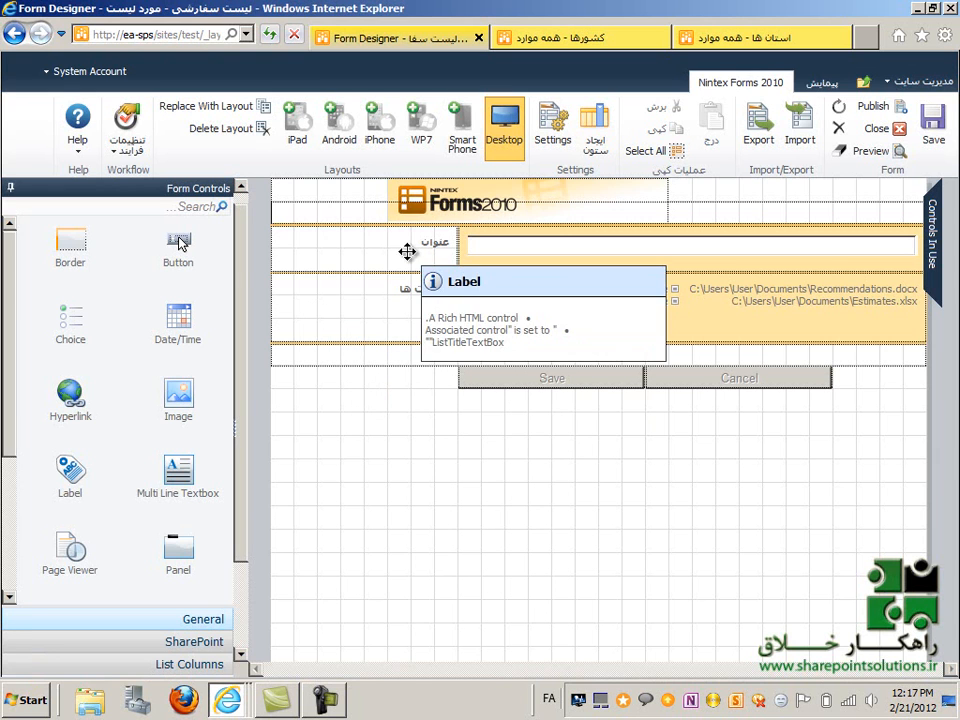
pyautogui.moveTo(387, 300)
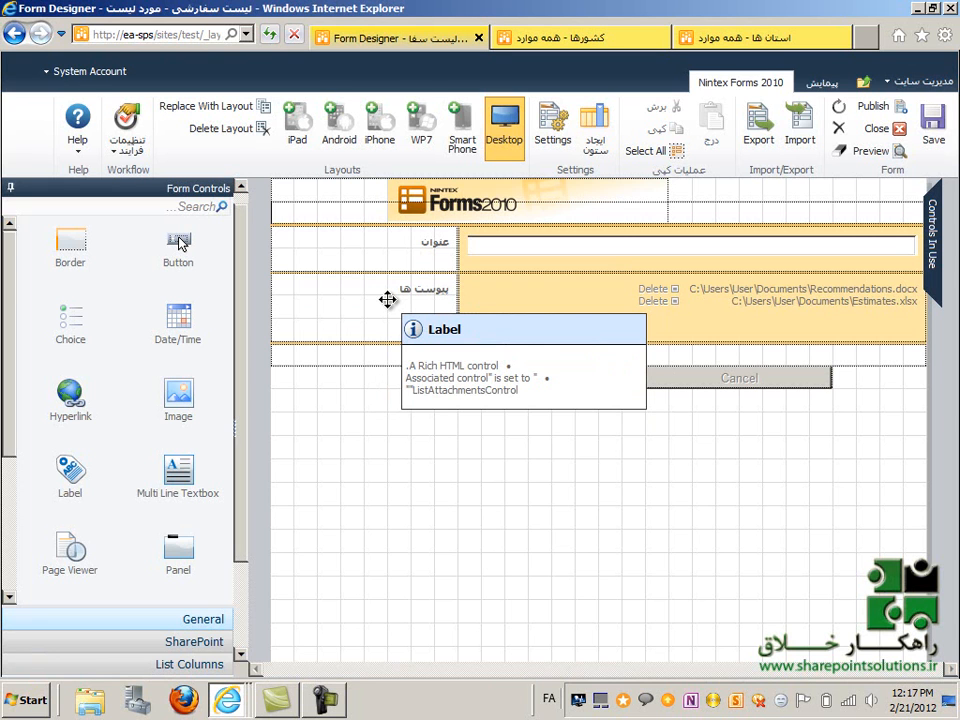
pyautogui.click(387, 300)
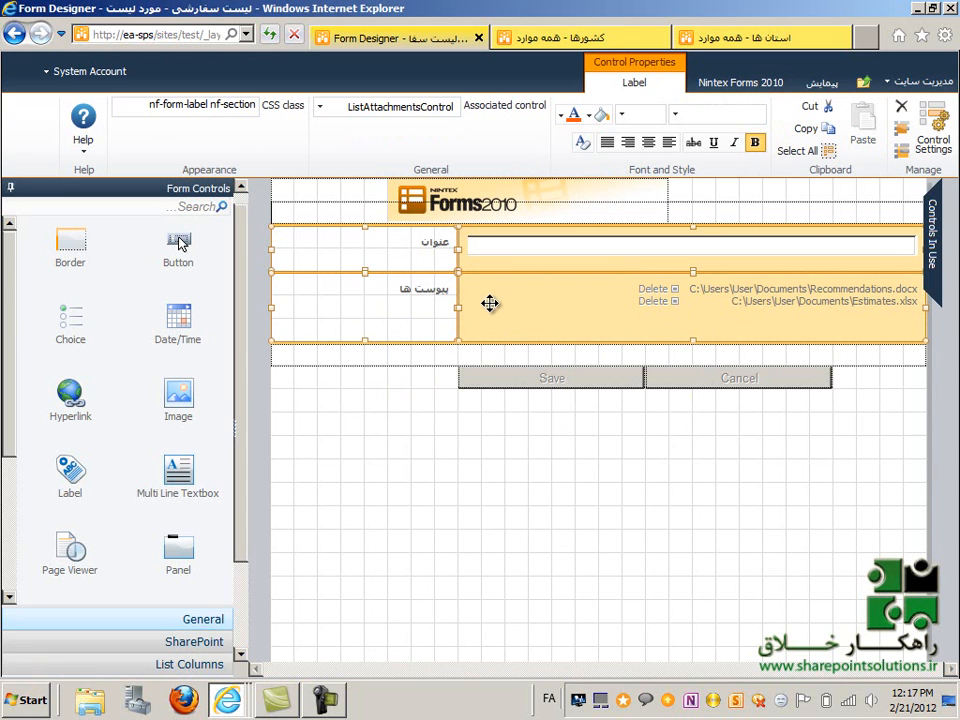
pyautogui.press('Delete')
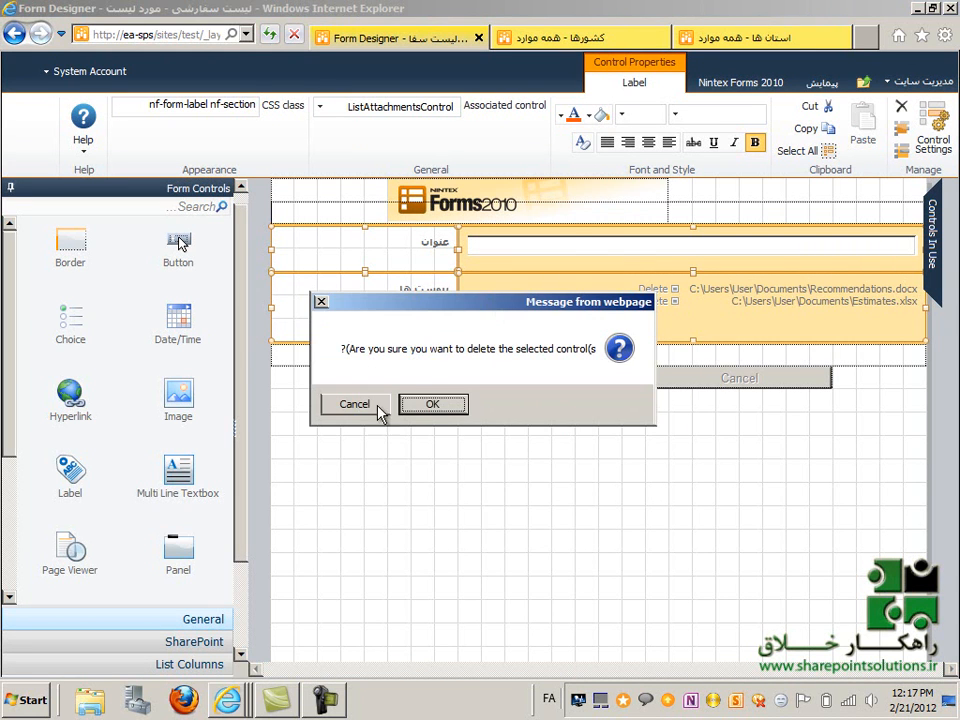
pyautogui.click(423, 402)
# - Move the Save and Cancel buttons and the closing section line further down the form, leaving a gap between the buttons
pyautogui.moveTo(491, 380); pyautogui.dragTo(491, 521)
pyautogui.moveTo(740, 386); pyautogui.dragTo(782, 520)
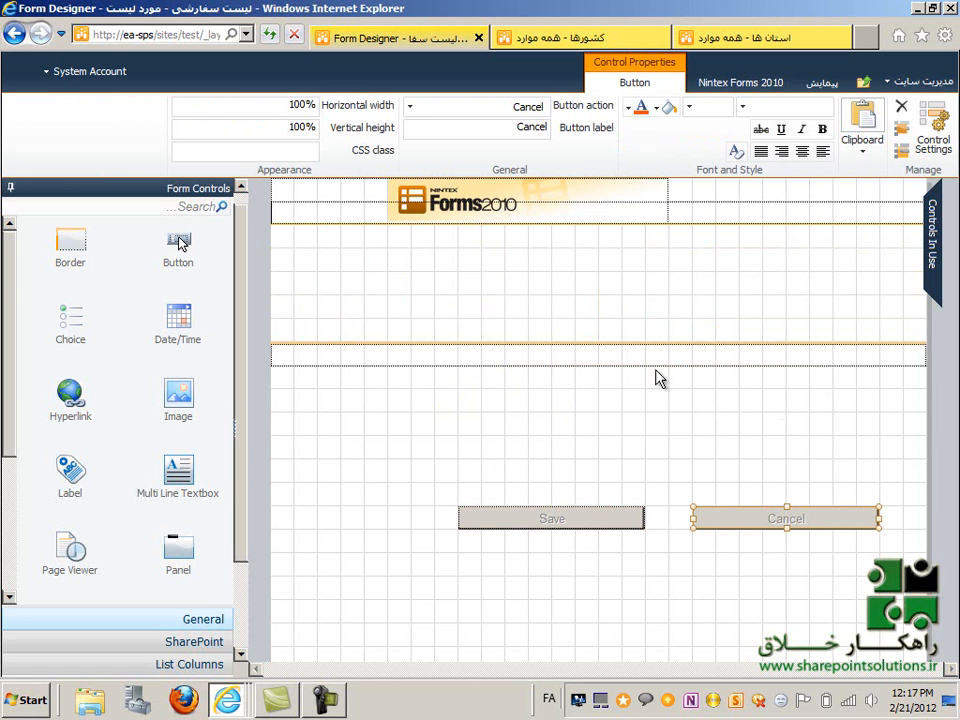
pyautogui.moveTo(659, 359); pyautogui.dragTo(660, 472)
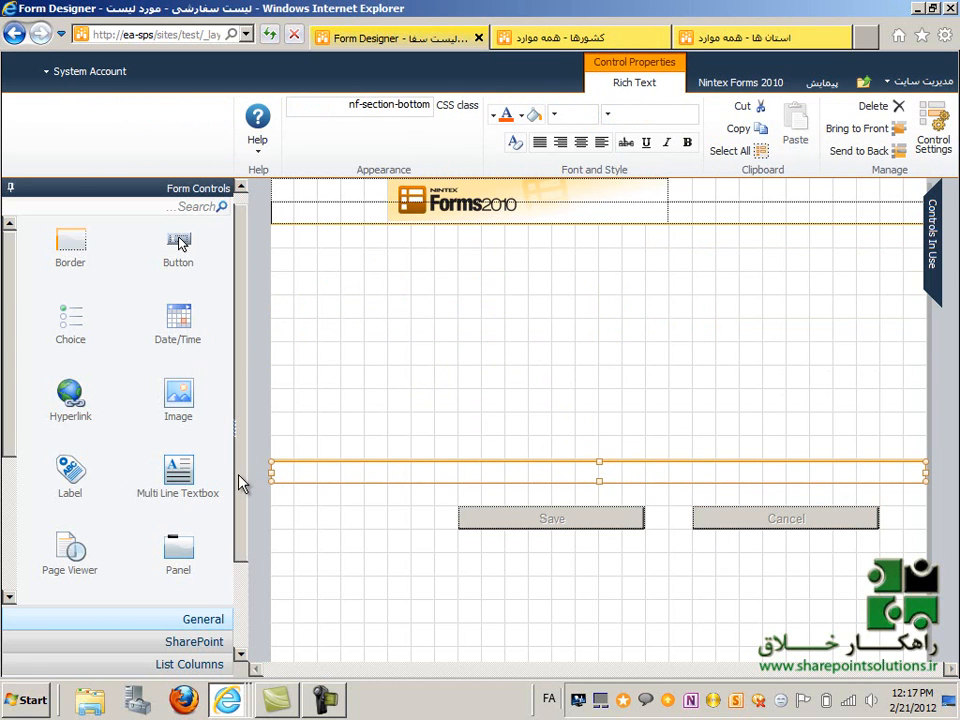
# - Place three Label controls stacked evenly along the form's right side, between the header and the closing section line
pyautogui.moveTo(70, 475); pyautogui.dragTo(778, 270)
pyautogui.moveTo(71, 474); pyautogui.dragTo(770, 395)
pyautogui.moveTo(62, 476); pyautogui.dragTo(757, 405)
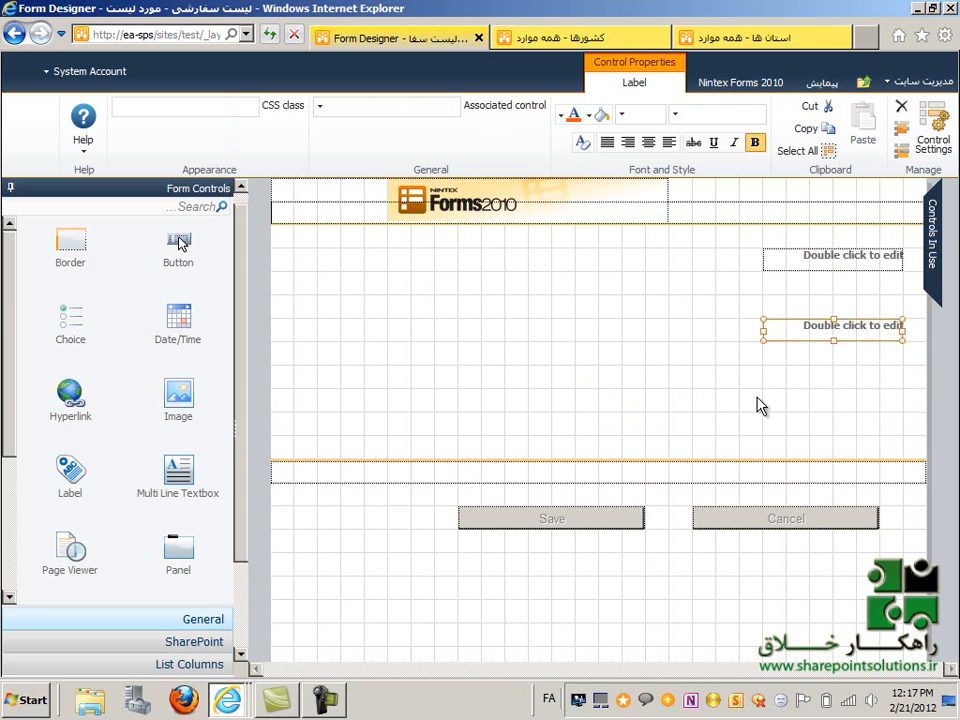
# - Set the text of the top label to "کشور:" and save its control settings
pyautogui.click(769, 261)
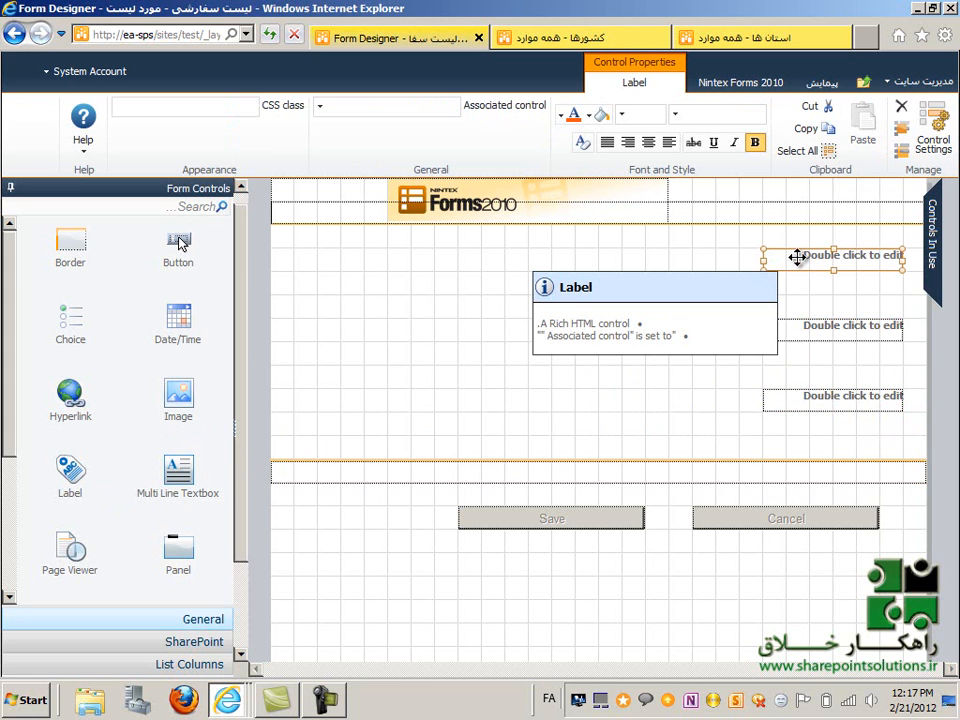
pyautogui.rightClick(797, 257)
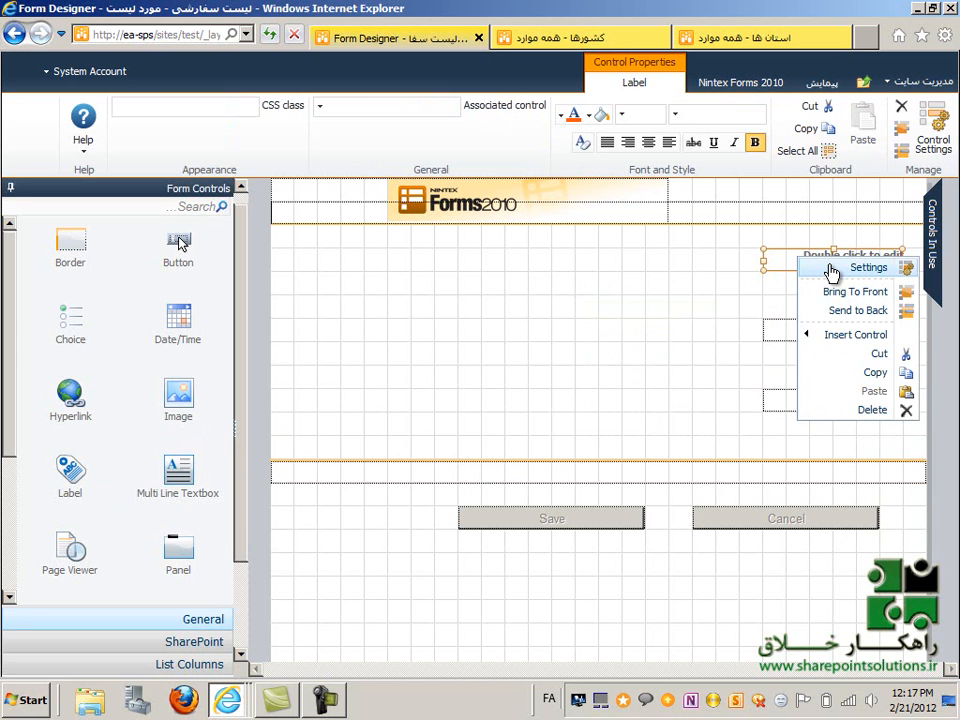
pyautogui.click(831, 268)
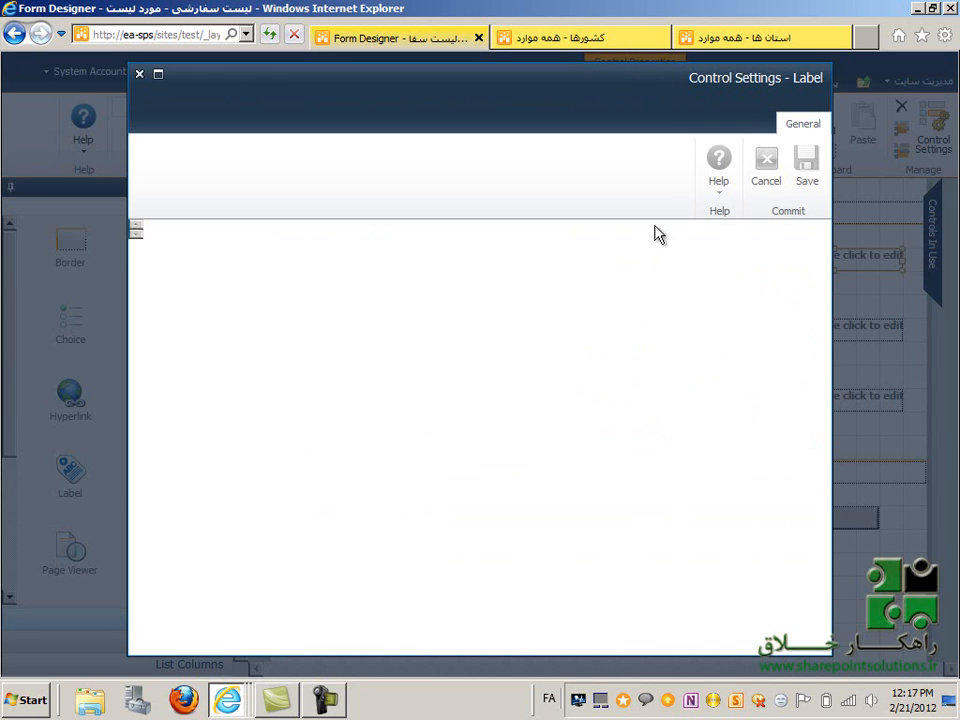
pyautogui.moveTo(674, 264); pyautogui.dragTo(882, 257)
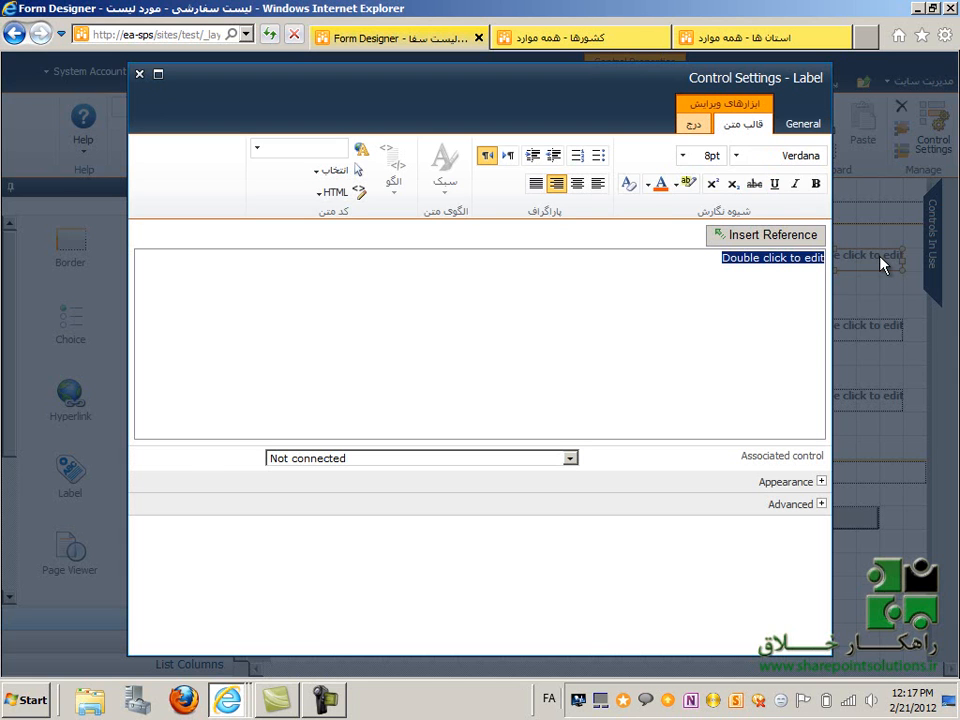
pyautogui.write('کشور:')
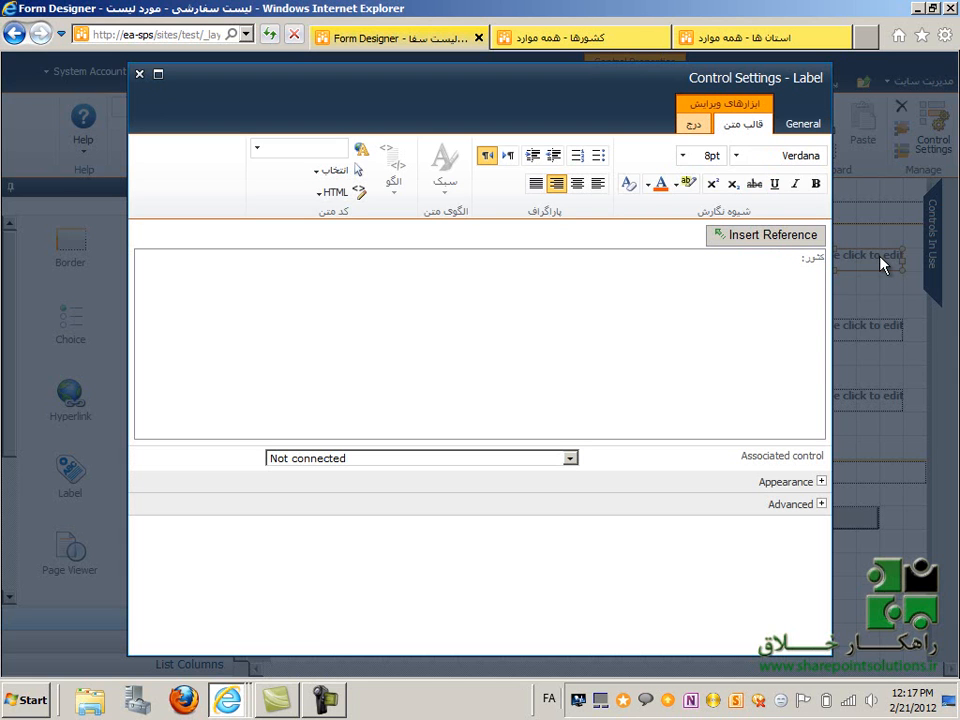
pyautogui.click(795, 124)
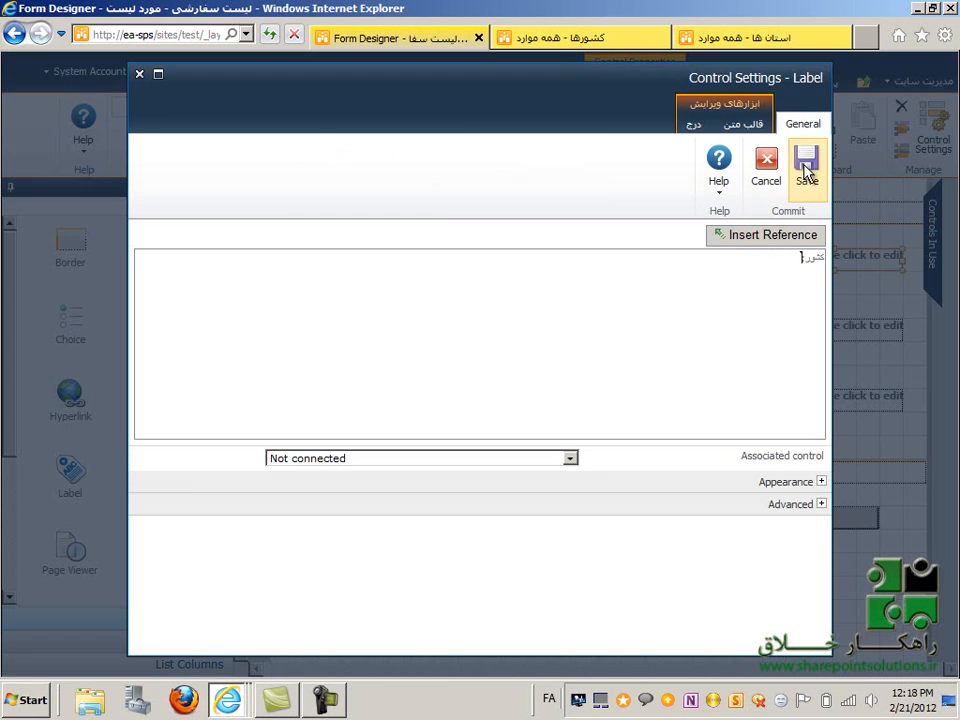
pyautogui.click(806, 172)
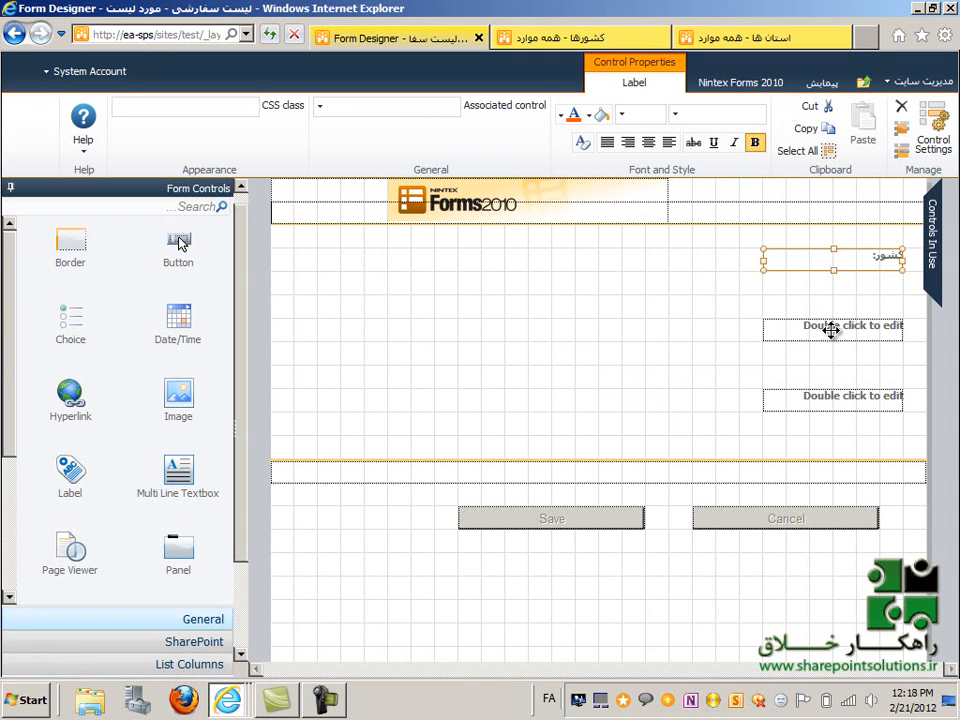
# - Set the text of the middle label to "استان" and save its control settings
pyautogui.rightClick(831, 330)
pyautogui.click(904, 342)
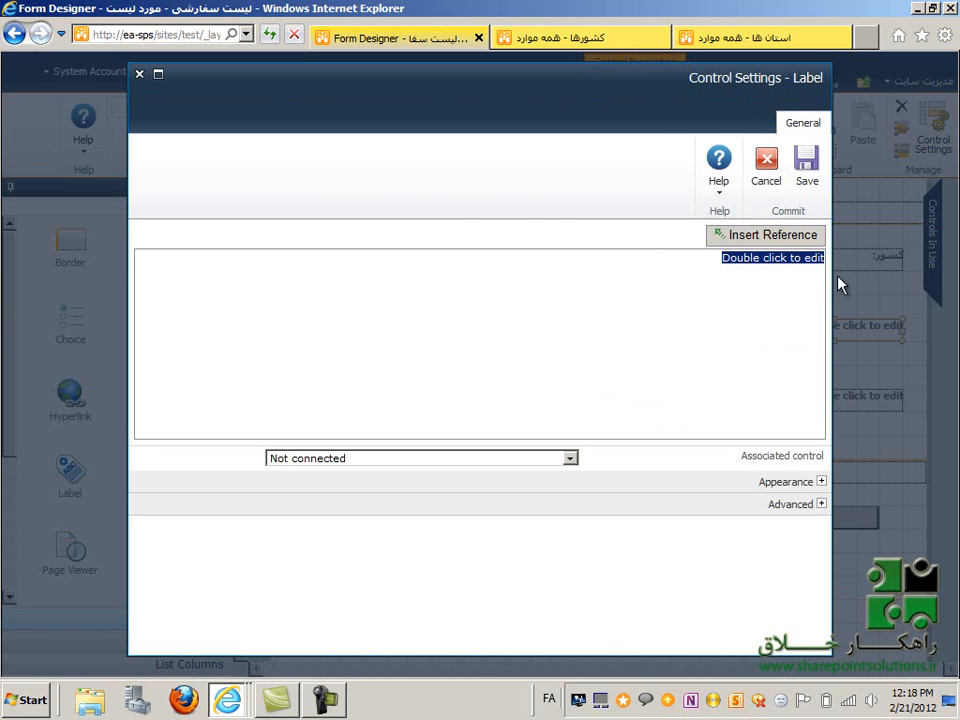
pyautogui.write('استان')
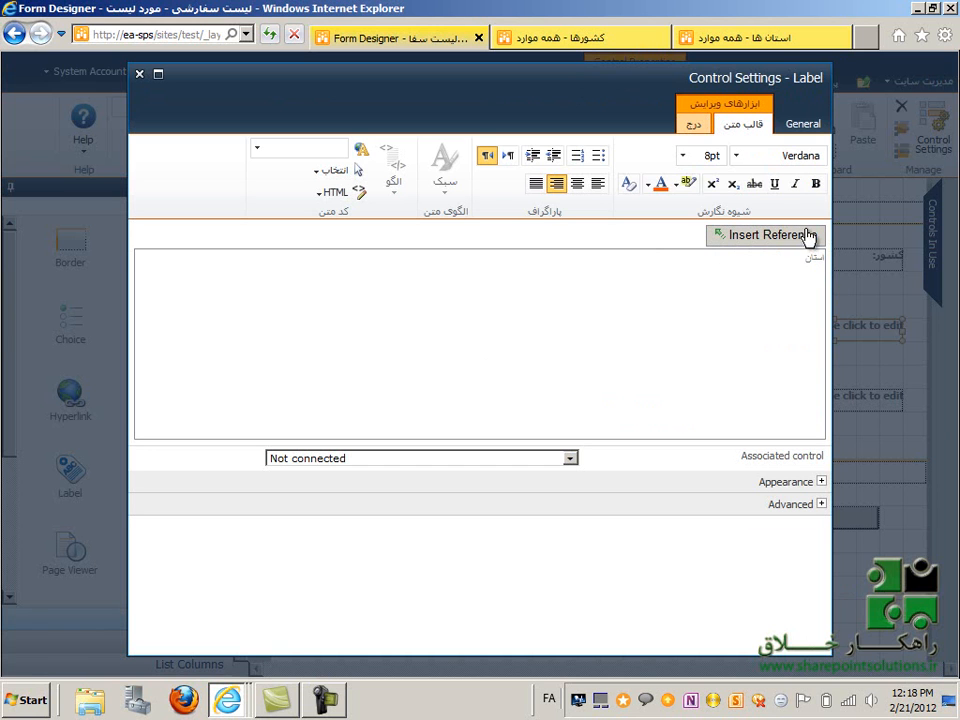
pyautogui.click(804, 124)
pyautogui.click(815, 178)
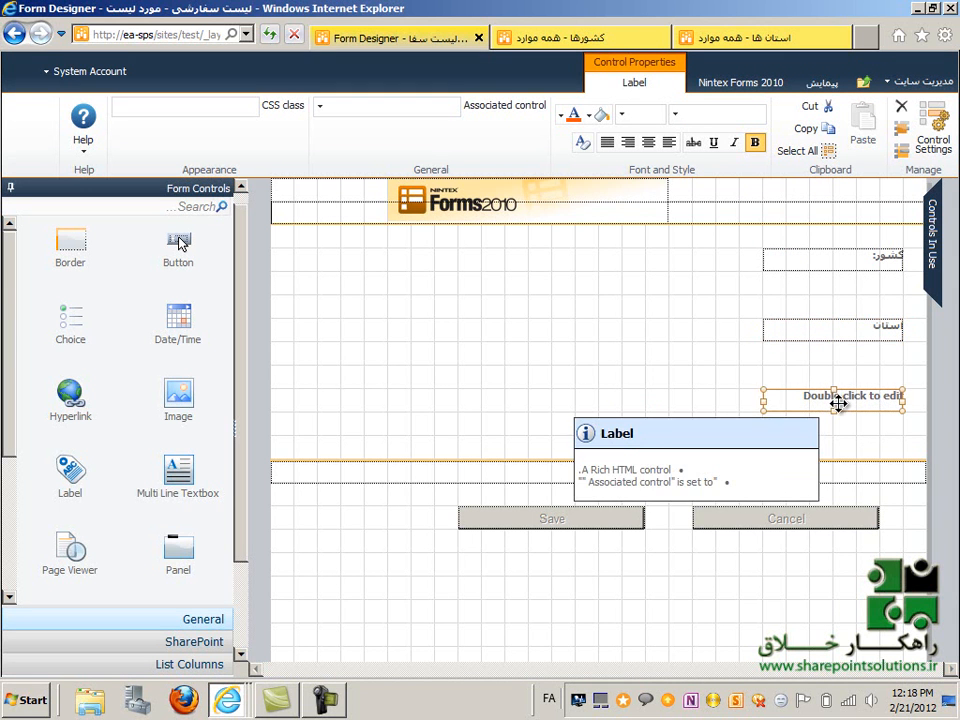
# - Set the text of the bottom label to "شهر:" and save its control settings
pyautogui.rightClick(835, 401)
pyautogui.click(791, 415)
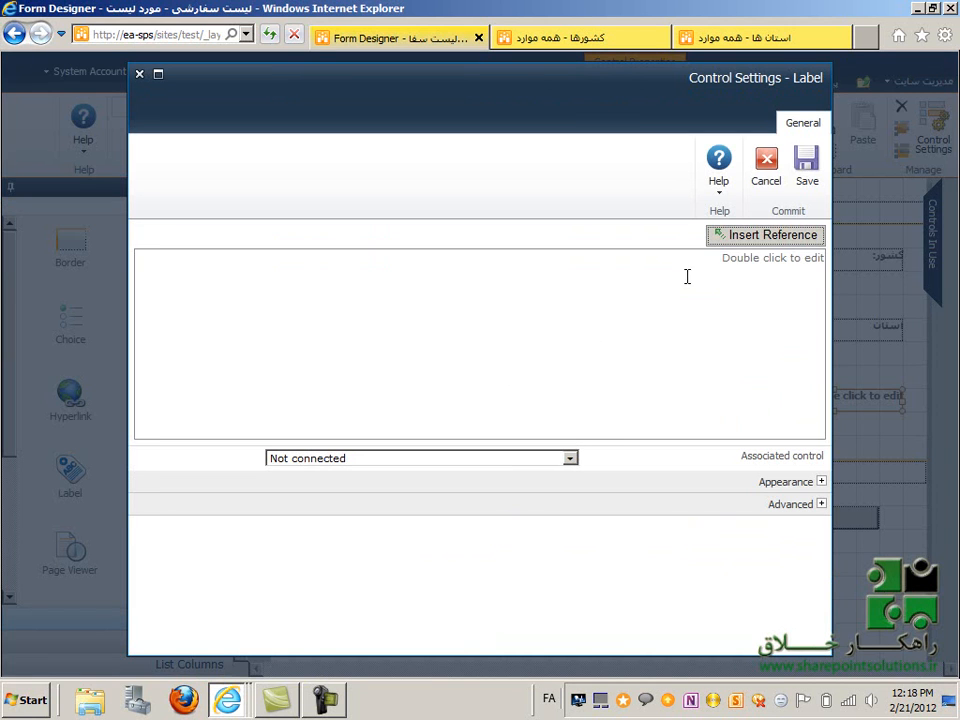
pyautogui.doubleClick(815, 259)
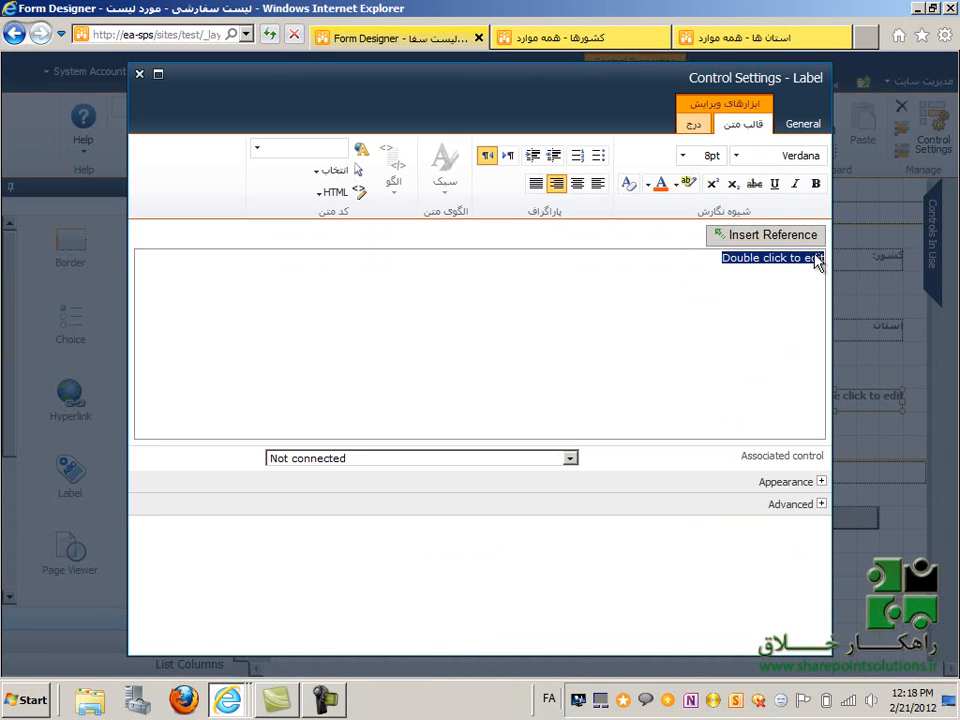
pyautogui.press('Delete')
pyautogui.write('1')
pyautogui.write('شهر')
pyautogui.click(803, 124)
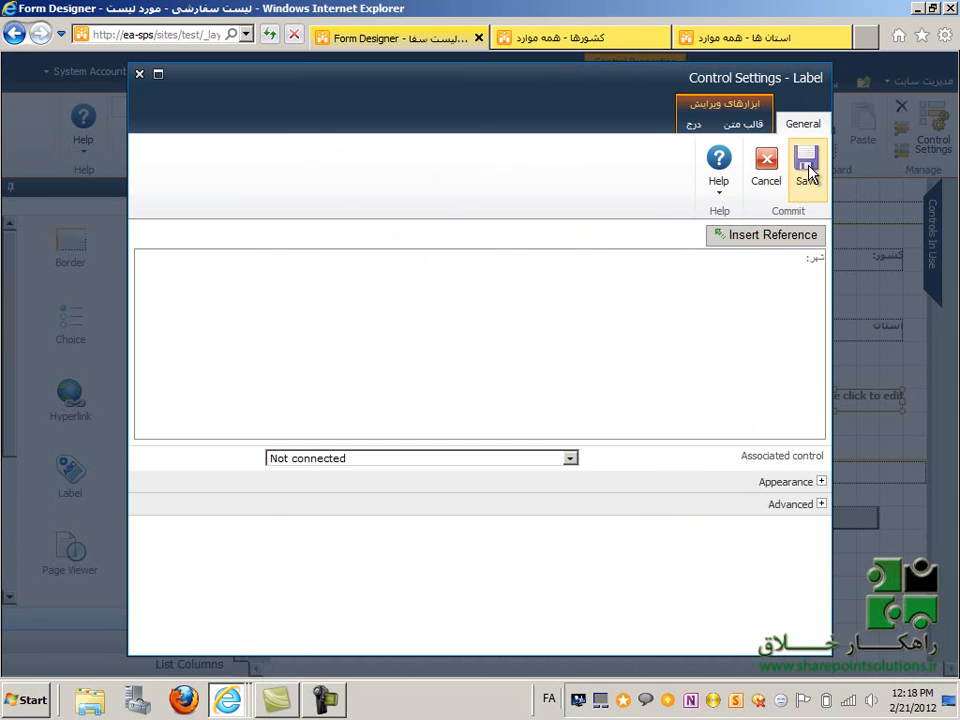
pyautogui.click(806, 166)
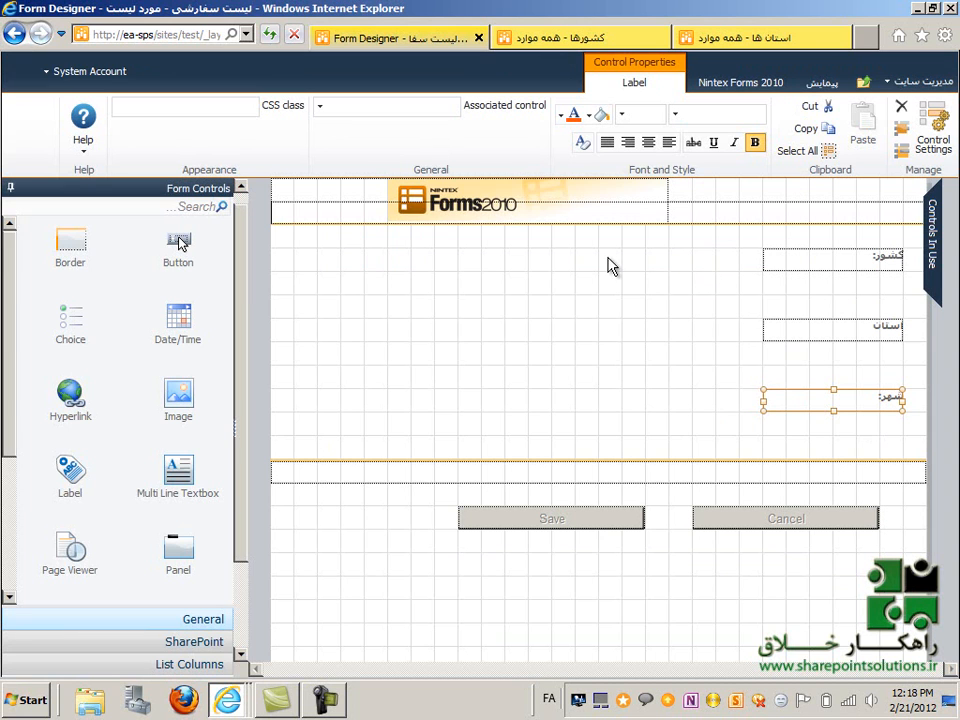
# - Place a List Lookup control beside the کشور label and fit it to the label's row and height
pyautogui.click(176, 645)
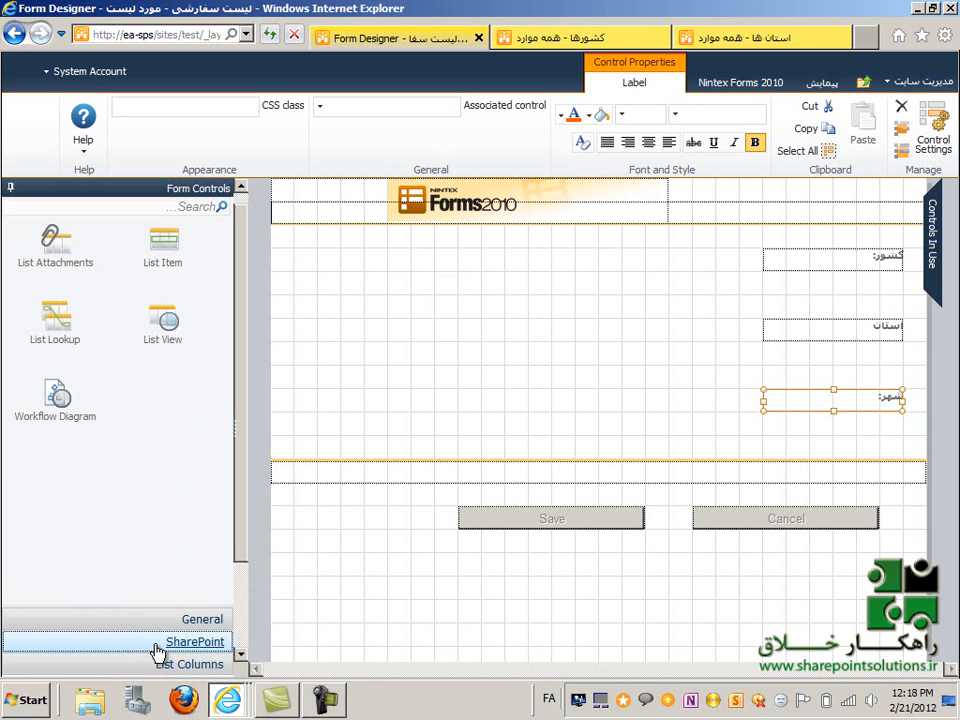
pyautogui.moveTo(58, 317); pyautogui.dragTo(412, 245)
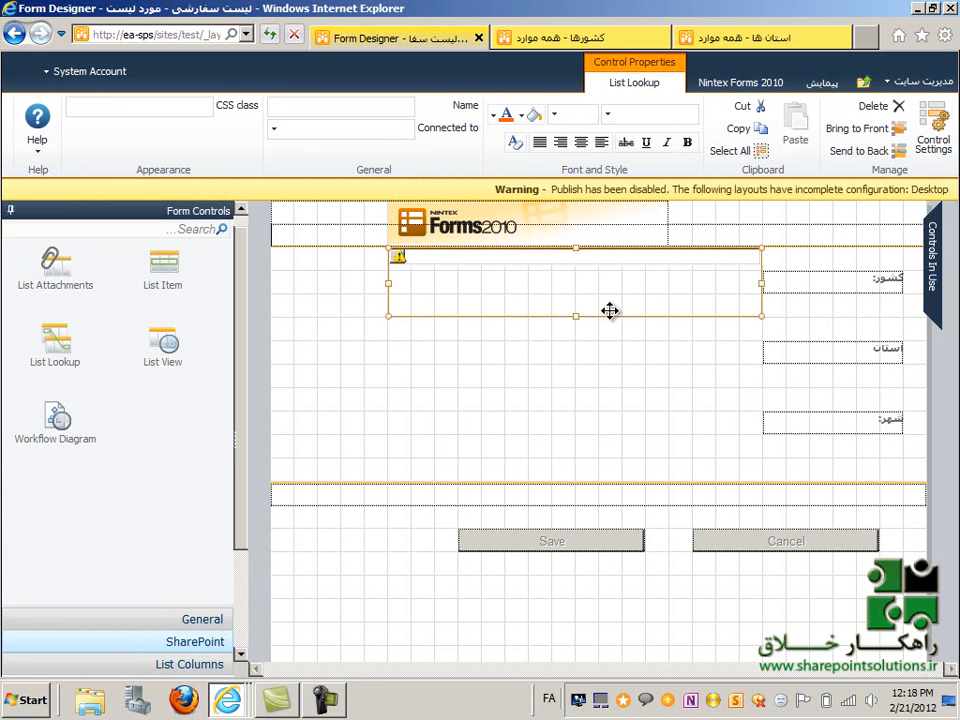
pyautogui.moveTo(576, 253); pyautogui.dragTo(580, 291)
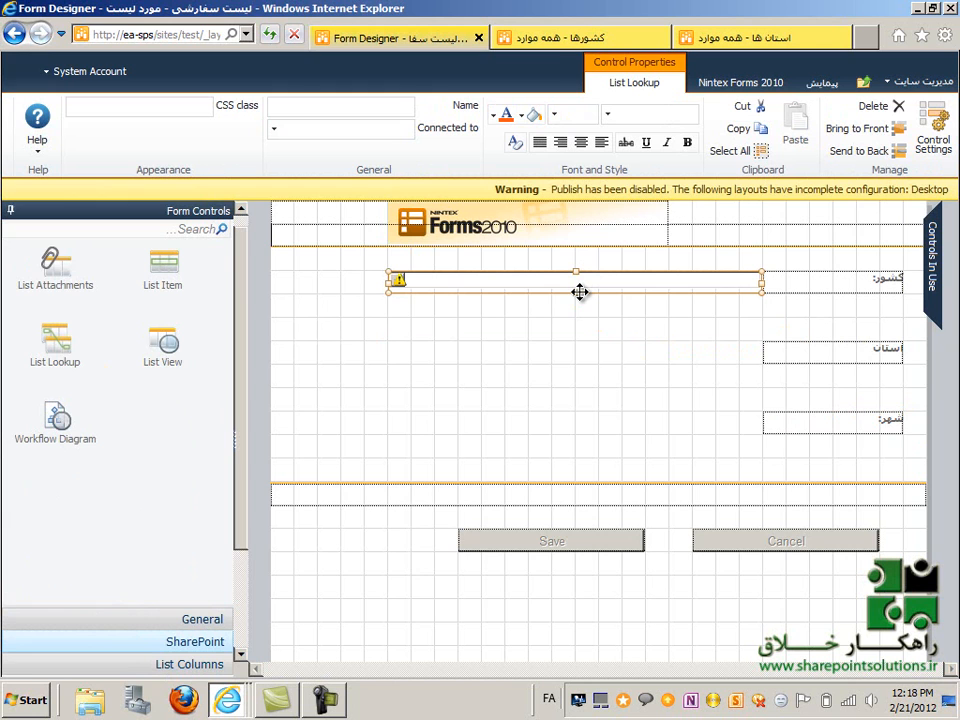
# - Name the country List Lookup FormCountry, set its source list to کشورها and save its control settings
pyautogui.moveTo(577, 284)
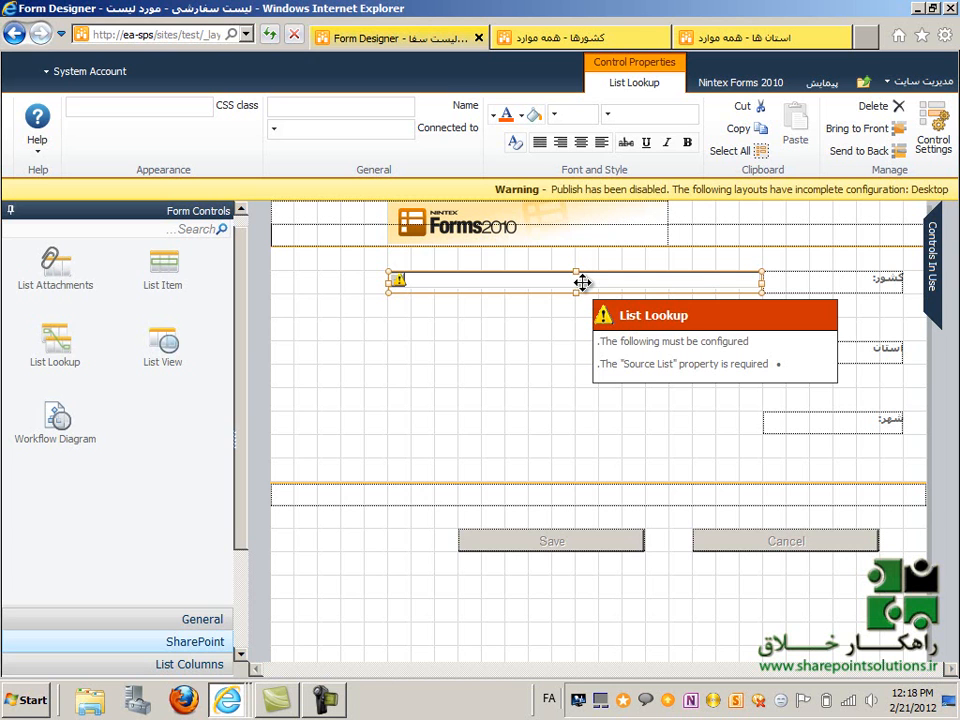
pyautogui.rightClick(580, 284)
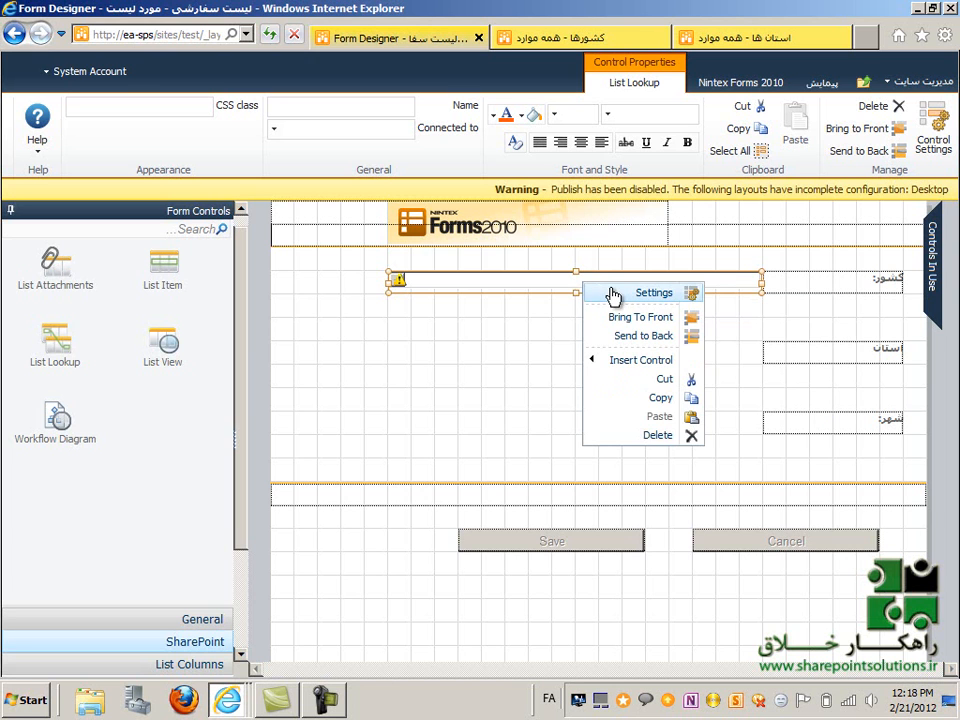
pyautogui.click(614, 294)
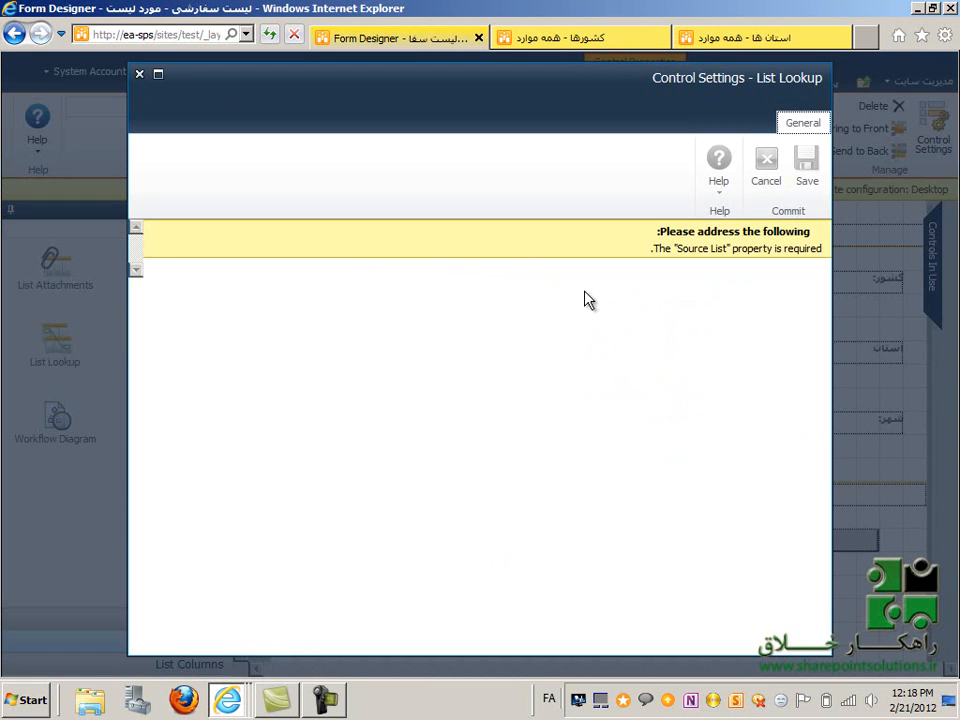
pyautogui.click(512, 275)
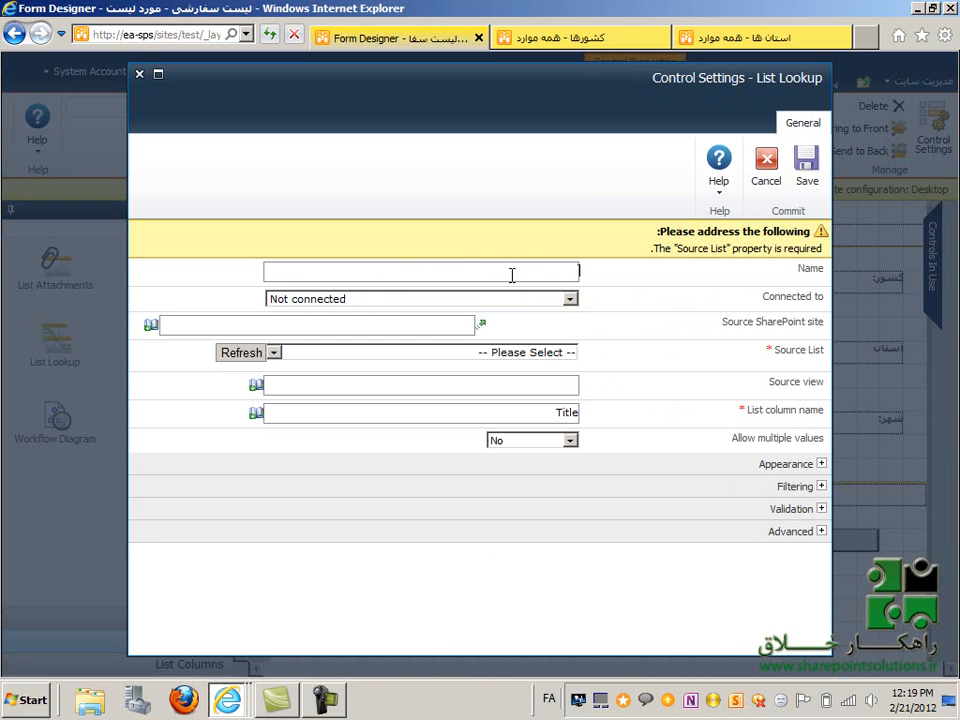
pyautogui.hotkey('alt', 'shift')
pyautogui.write('FormCountry')
pyautogui.click(440, 355)
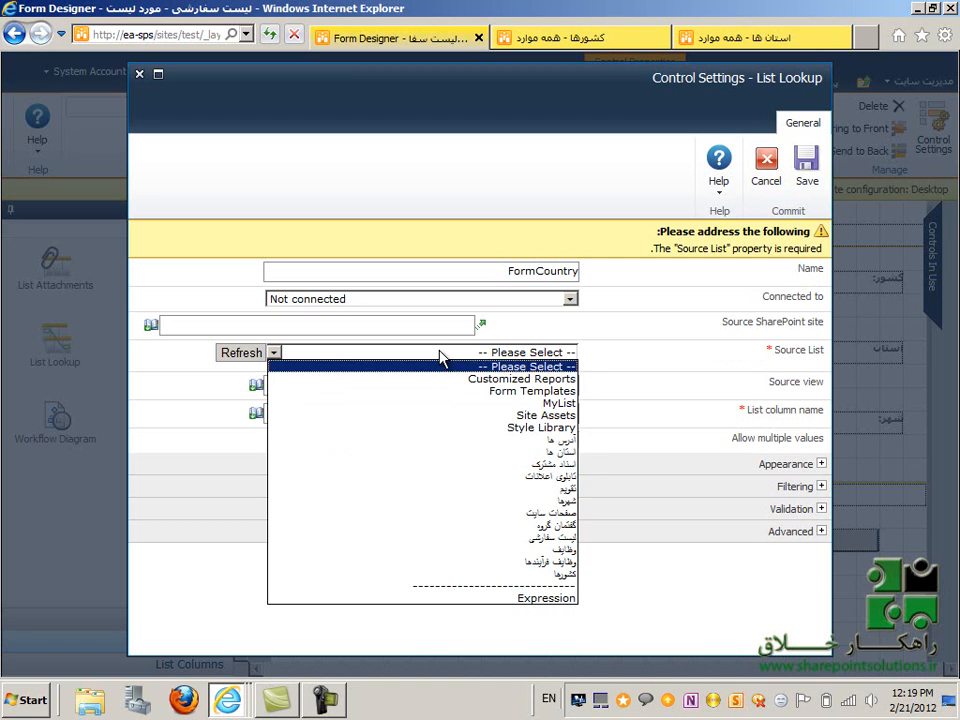
pyautogui.click(556, 574)
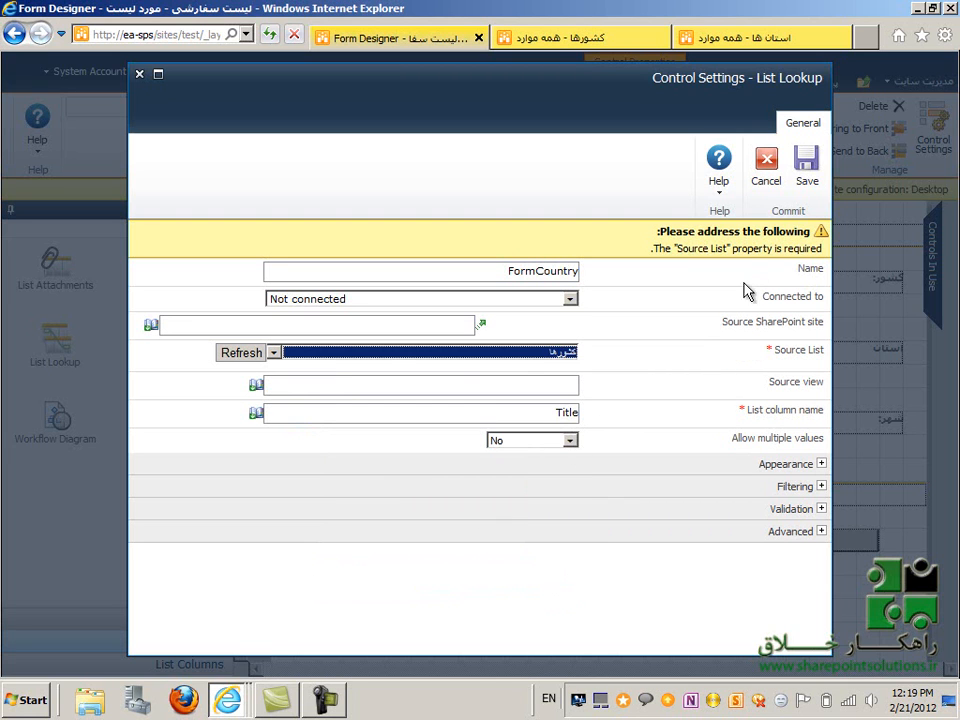
pyautogui.click(807, 167)
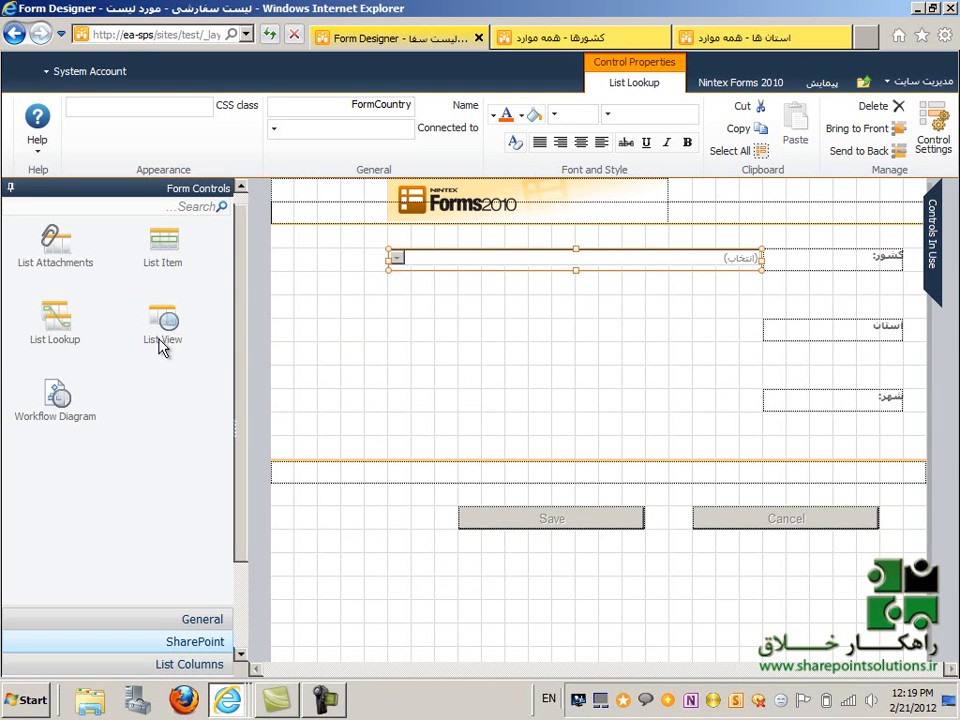
# - Place a List Lookup control beside the استان label, name it FormState and set its source list to استان ها
pyautogui.moveTo(52, 325); pyautogui.dragTo(396, 333)
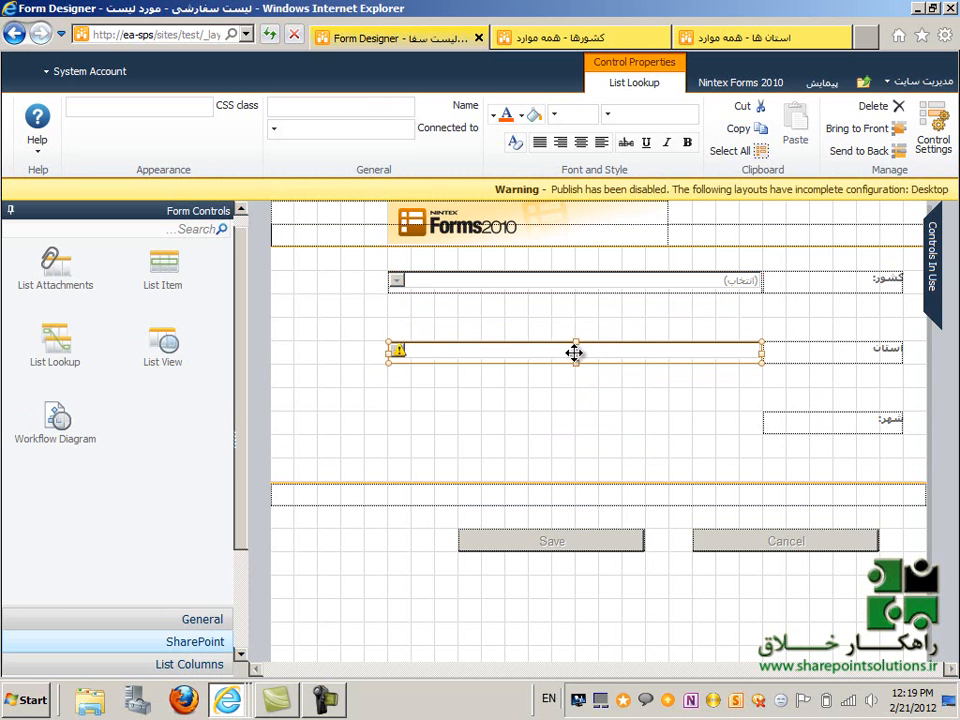
pyautogui.moveTo(572, 355)
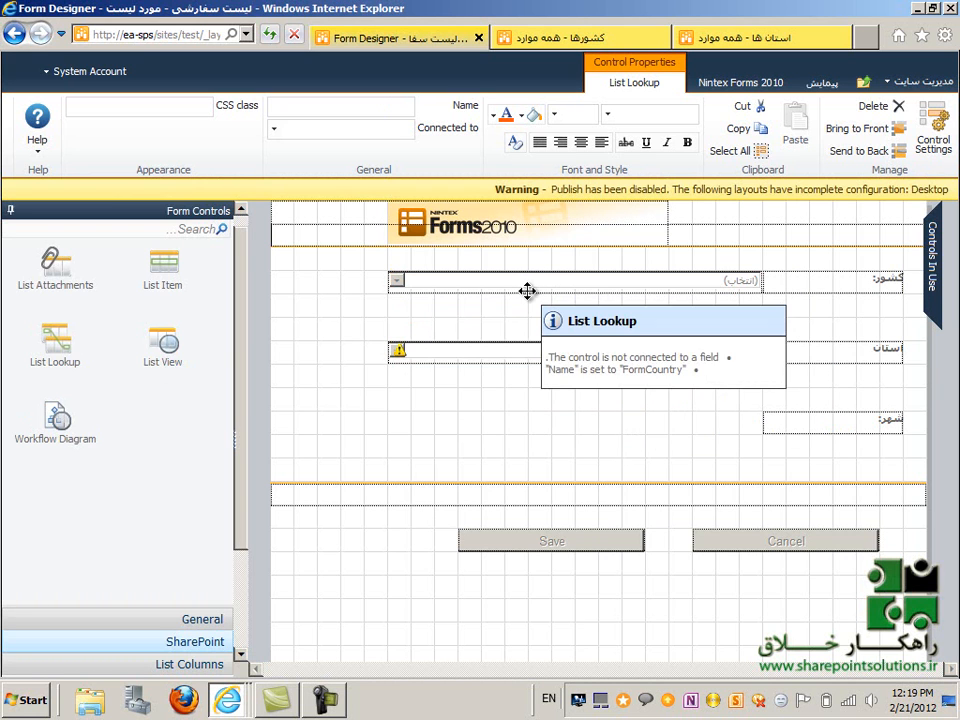
pyautogui.rightClick(488, 350)
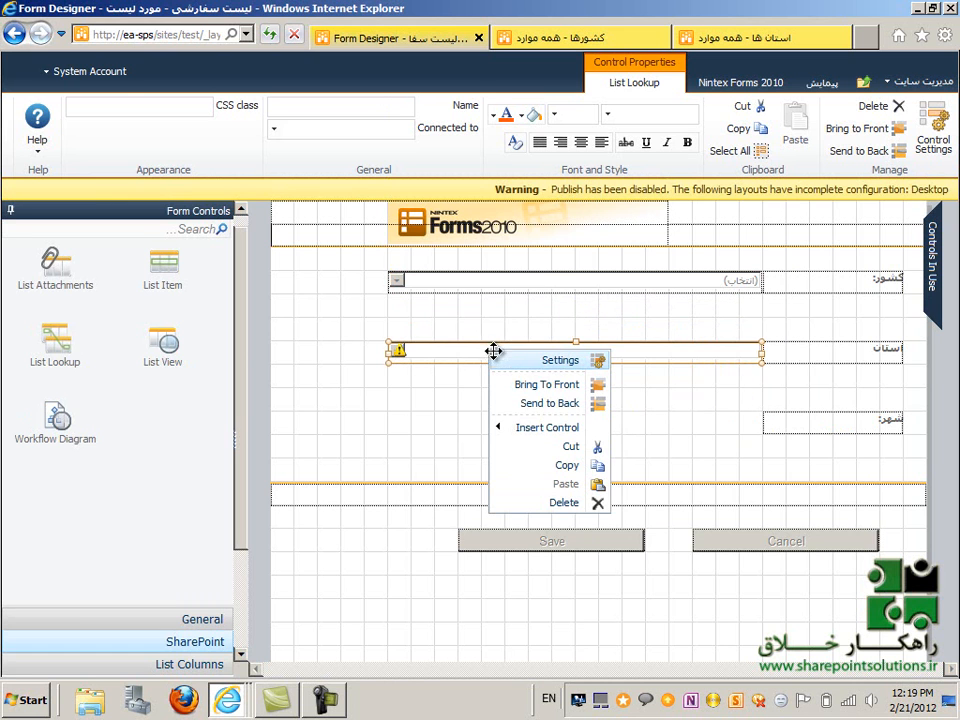
pyautogui.click(548, 362)
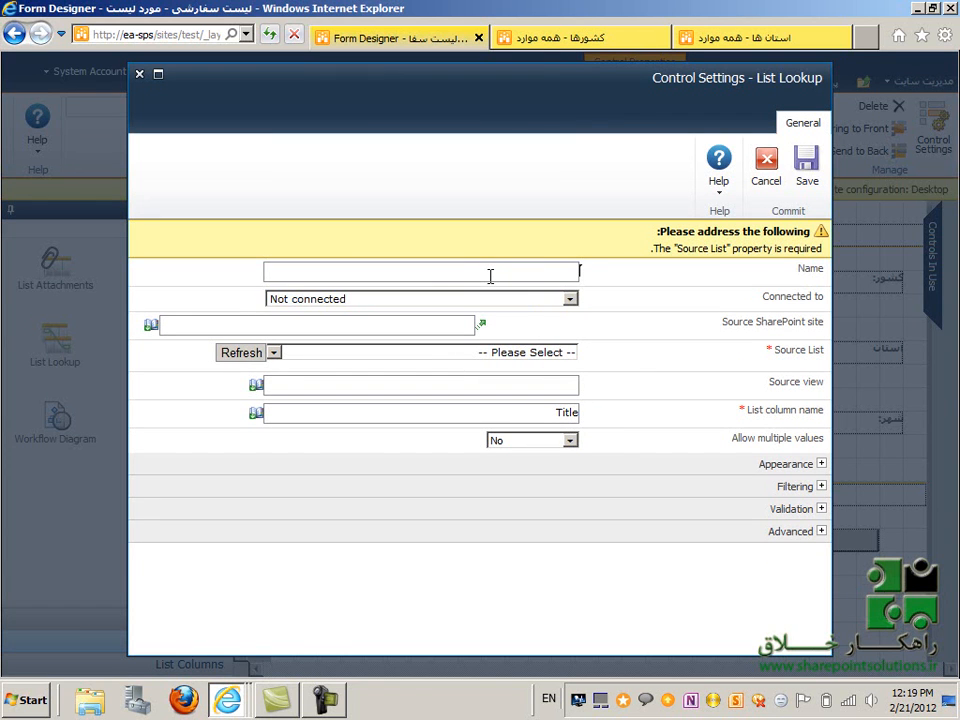
pyautogui.write('FormState')
pyautogui.click(470, 354)
pyautogui.click(470, 362)
pyautogui.click(522, 358)
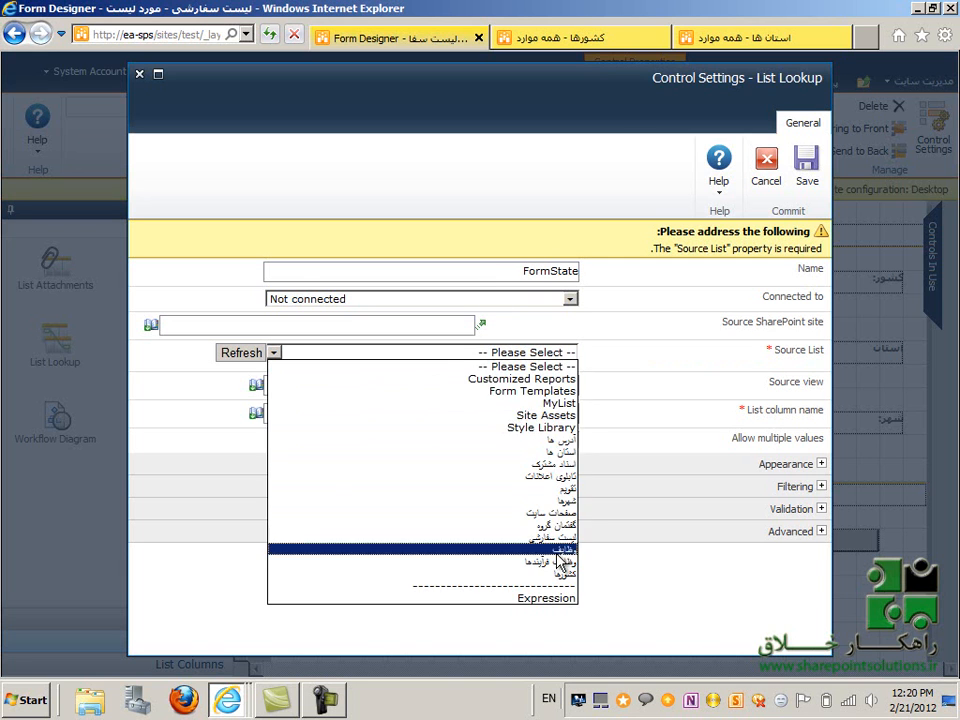
pyautogui.click(545, 452)
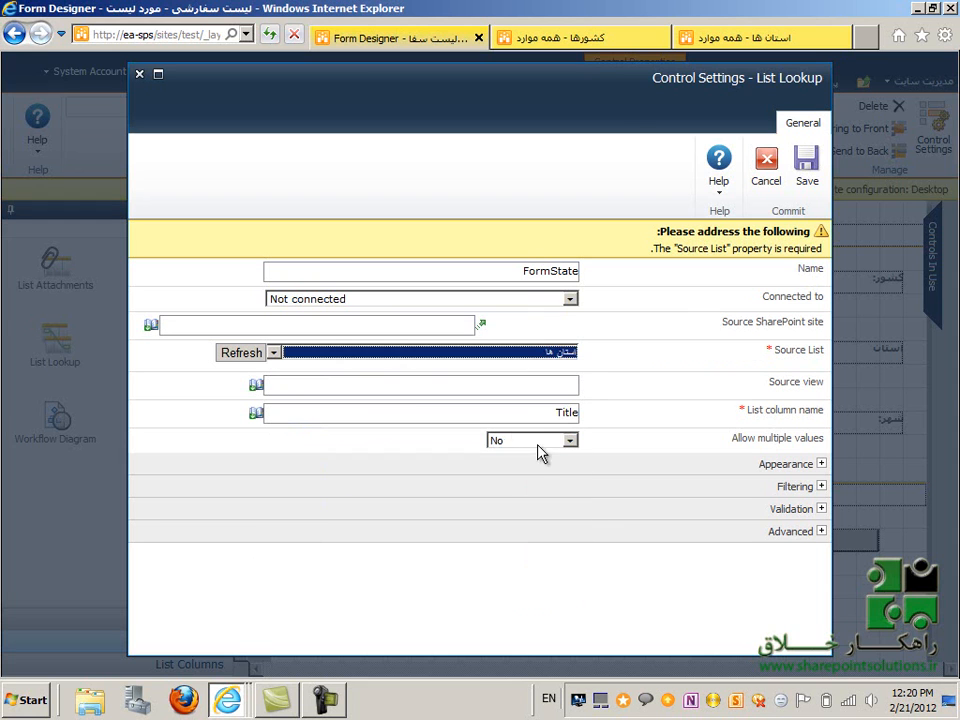
pyautogui.click(615, 422)
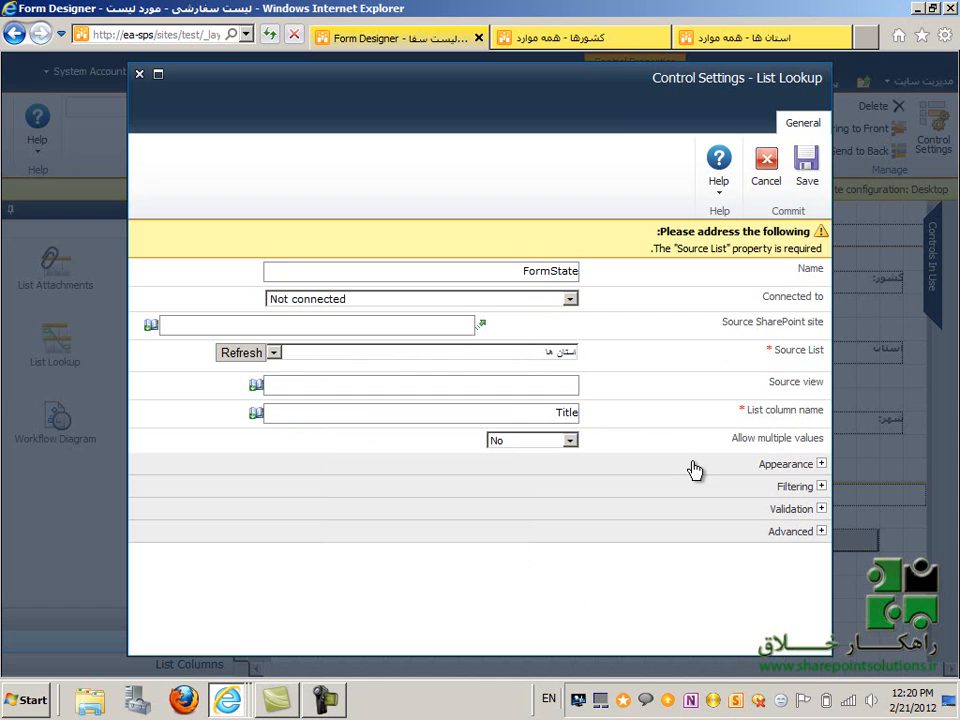
# - Filter the FormState selections by a control's value, using FormCountry as the filtering control
pyautogui.click(821, 487)
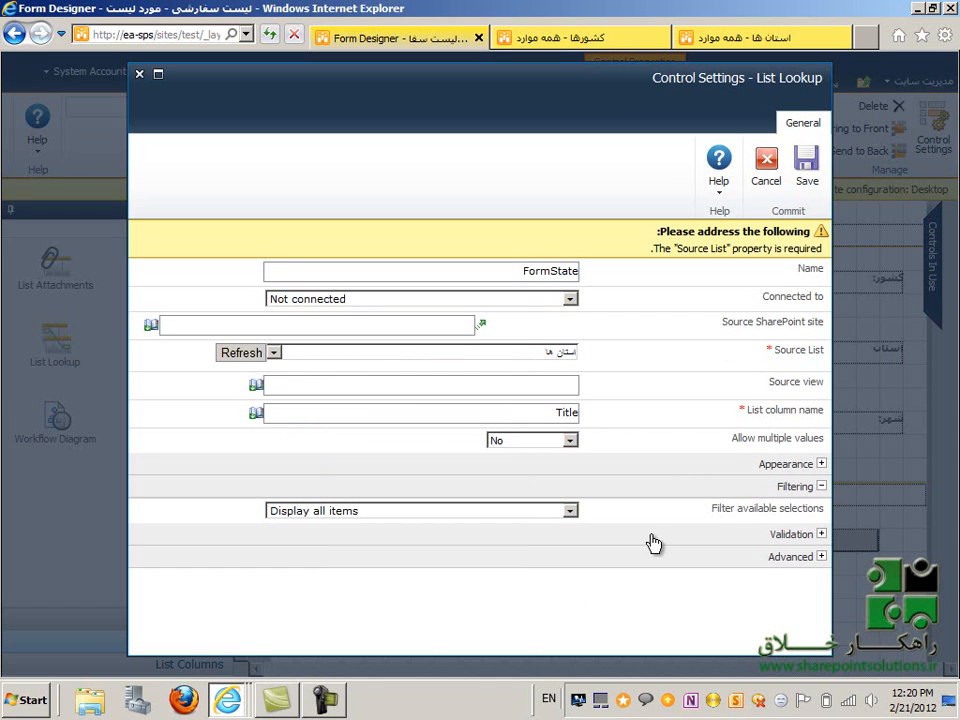
pyautogui.click(552, 515)
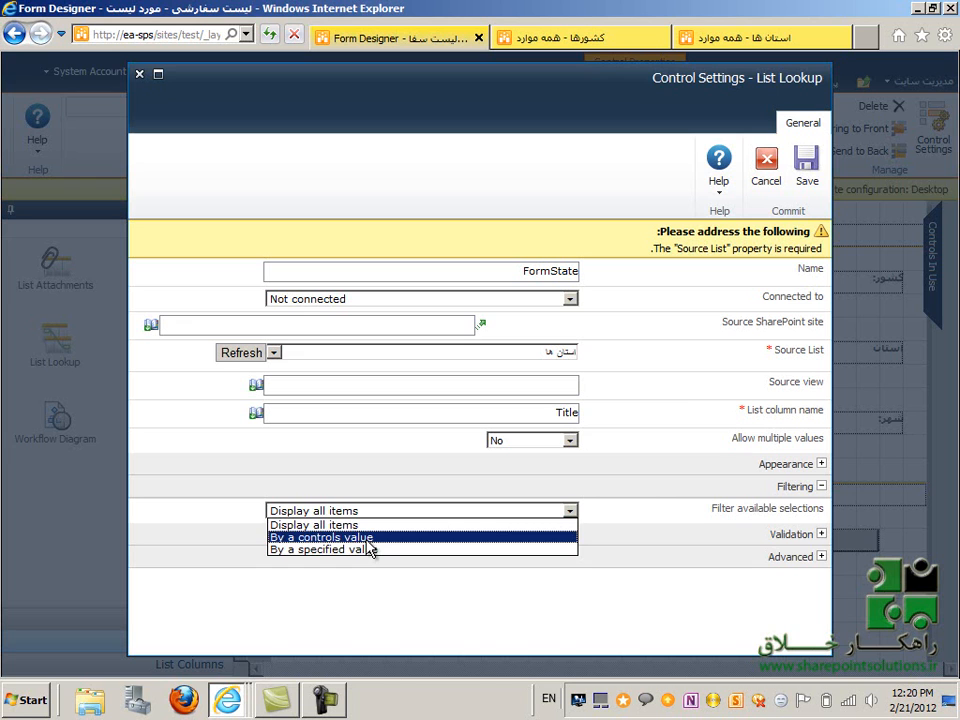
pyautogui.click(367, 541)
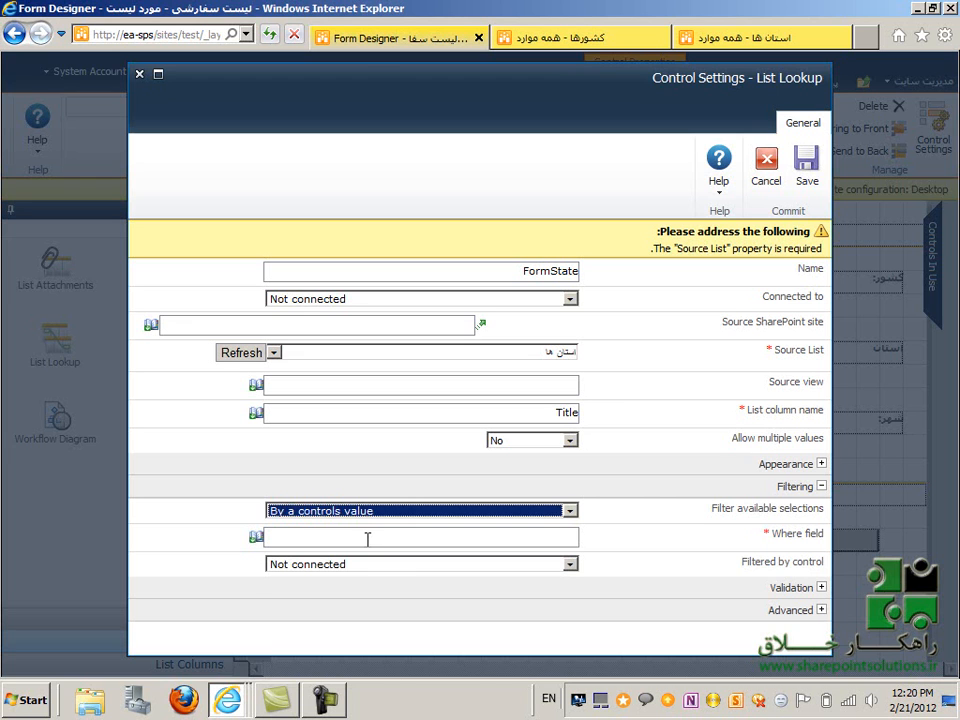
pyautogui.click(415, 566)
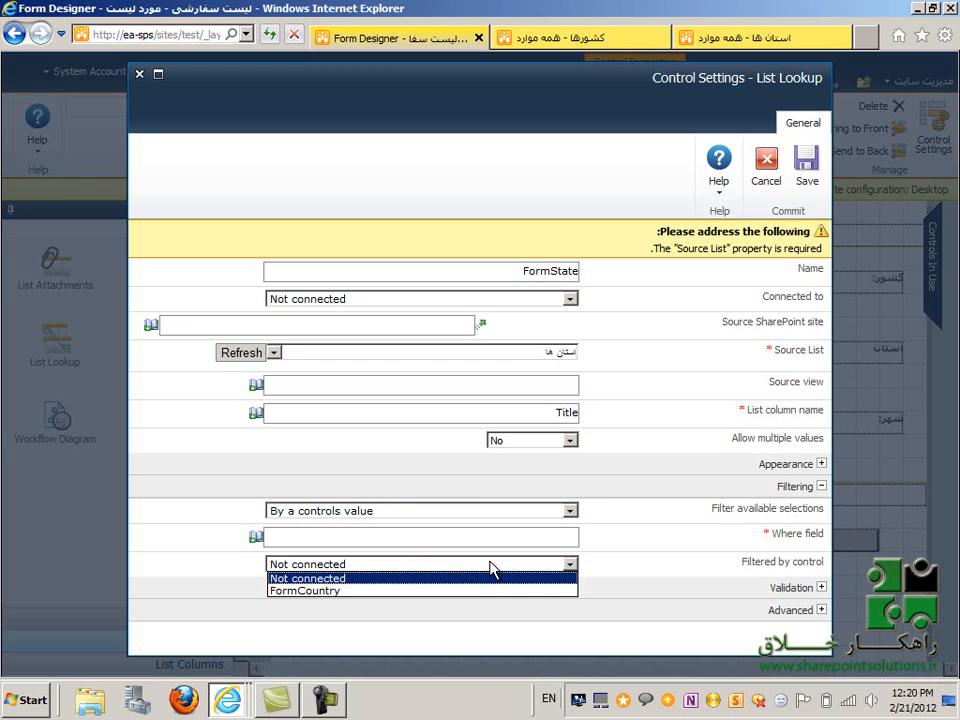
pyautogui.click(380, 591)
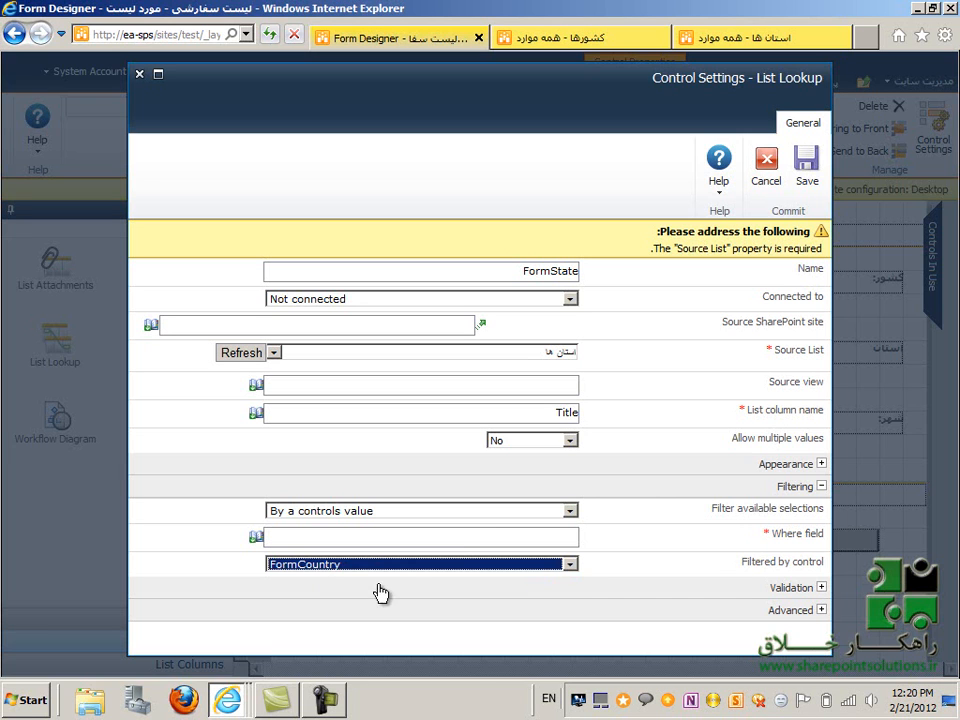
# - Check the country column in the استان ها list, set the filter's Where field to کشور and save the control settings
pyautogui.click(470, 534)
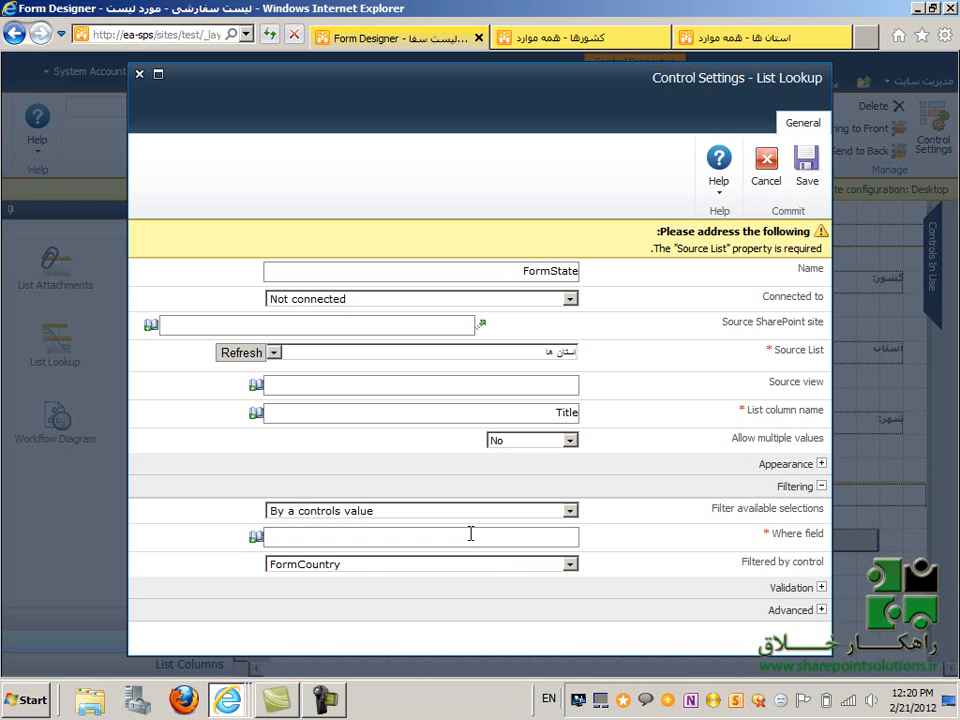
pyautogui.click(610, 45)
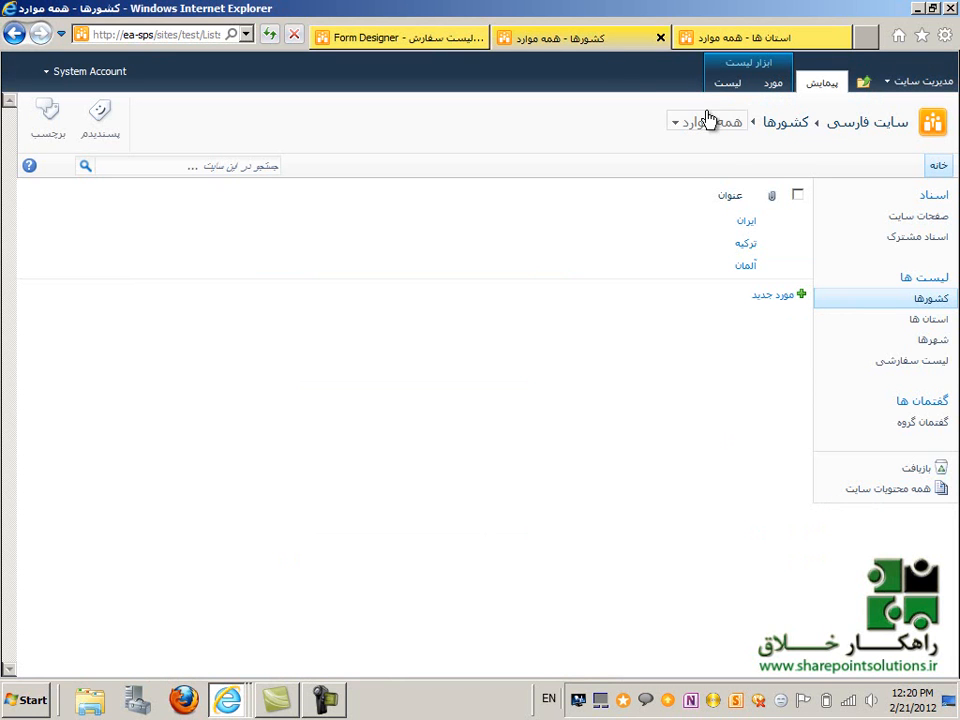
pyautogui.click(754, 38)
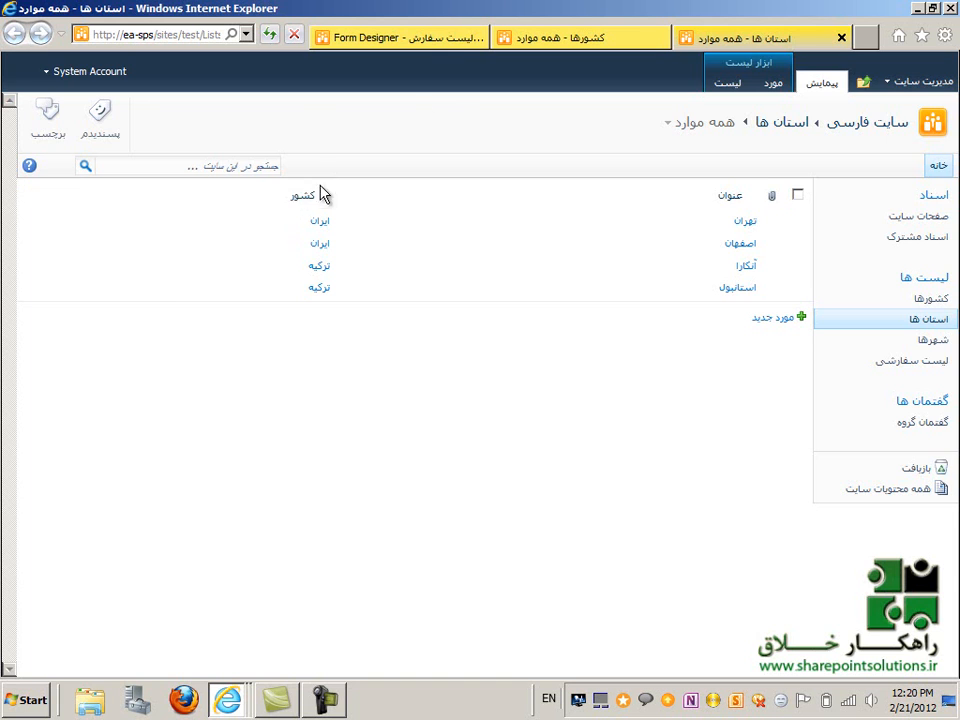
pyautogui.click(430, 38)
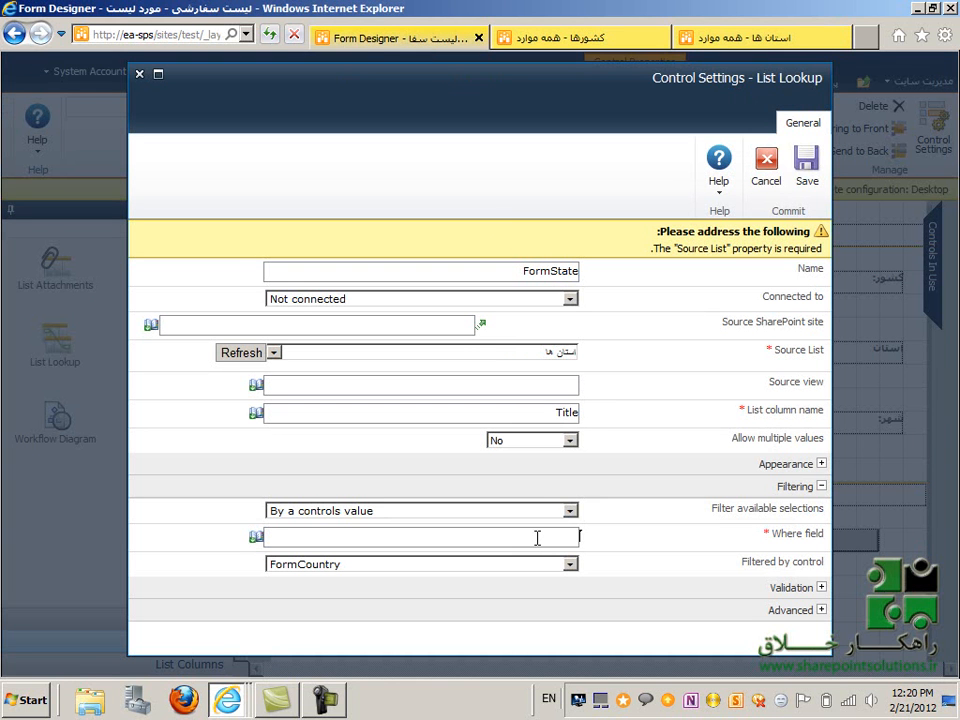
pyautogui.hotkey('alt', 'shift')
pyautogui.write('کشور')
pyautogui.click(806, 160)
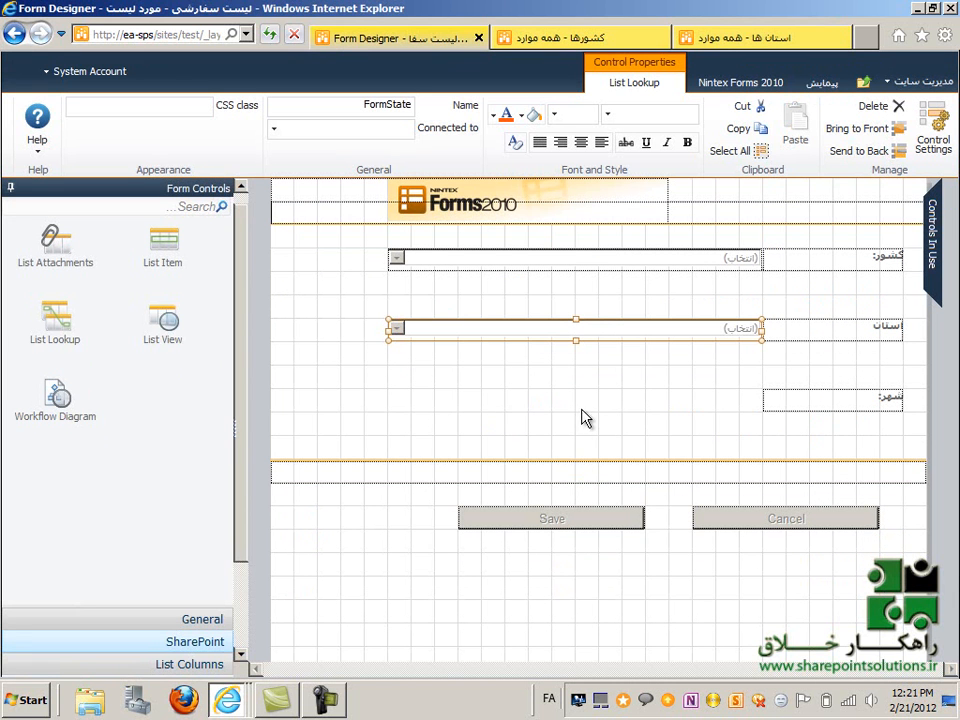
# - Place a List Lookup control beside the شهر label, name it FormCity and set its source list to شهرها
pyautogui.moveTo(55, 322); pyautogui.dragTo(584, 427)
pyautogui.moveTo(584, 427)
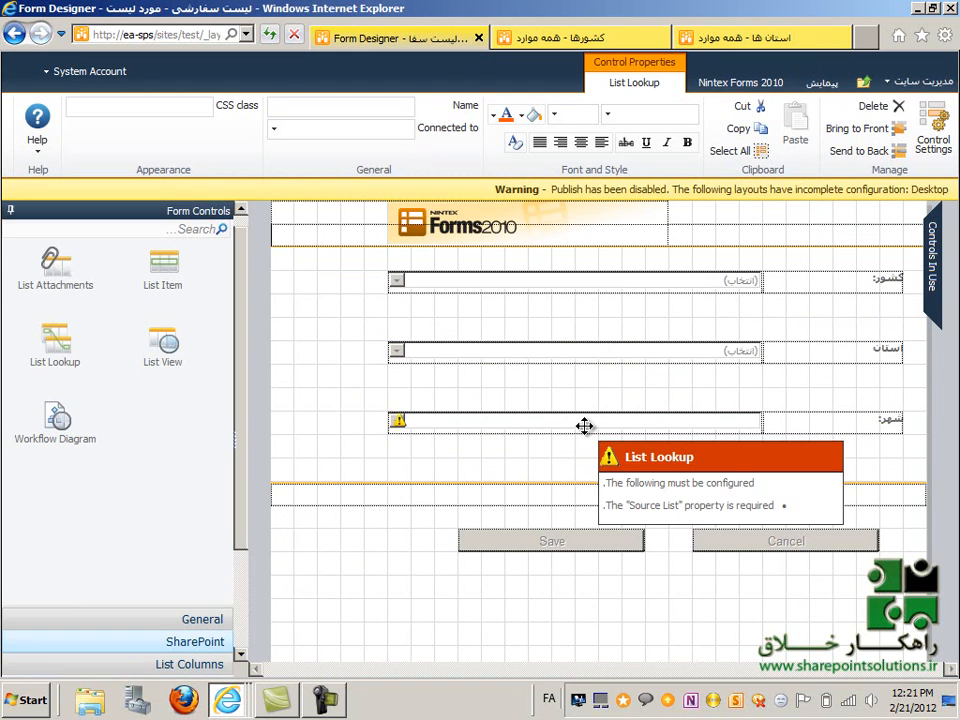
pyautogui.moveTo(557, 354)
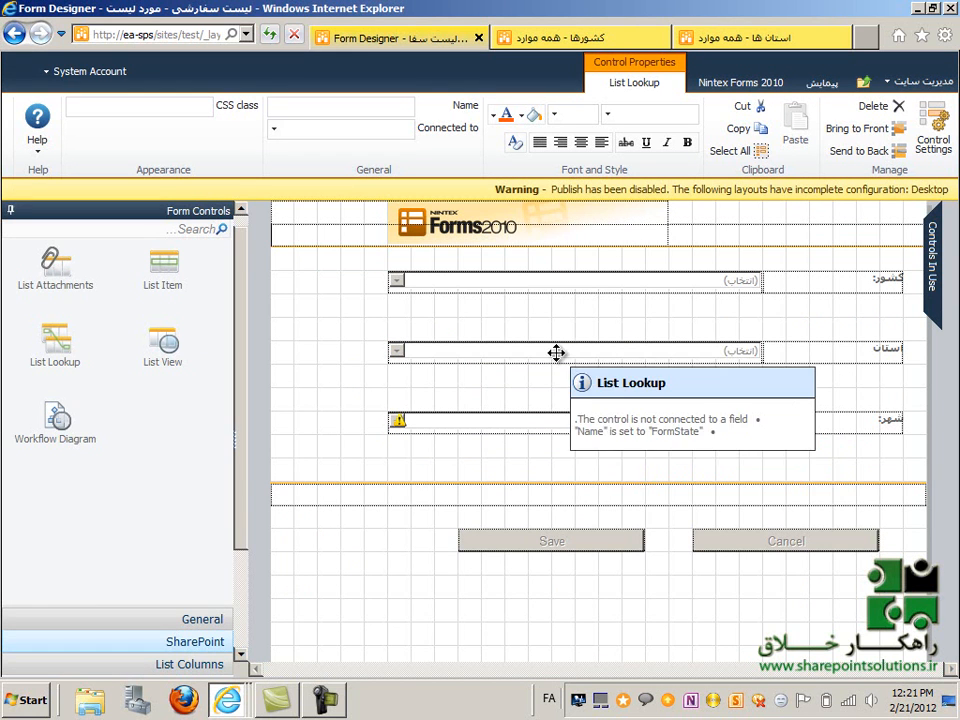
pyautogui.rightClick(522, 422)
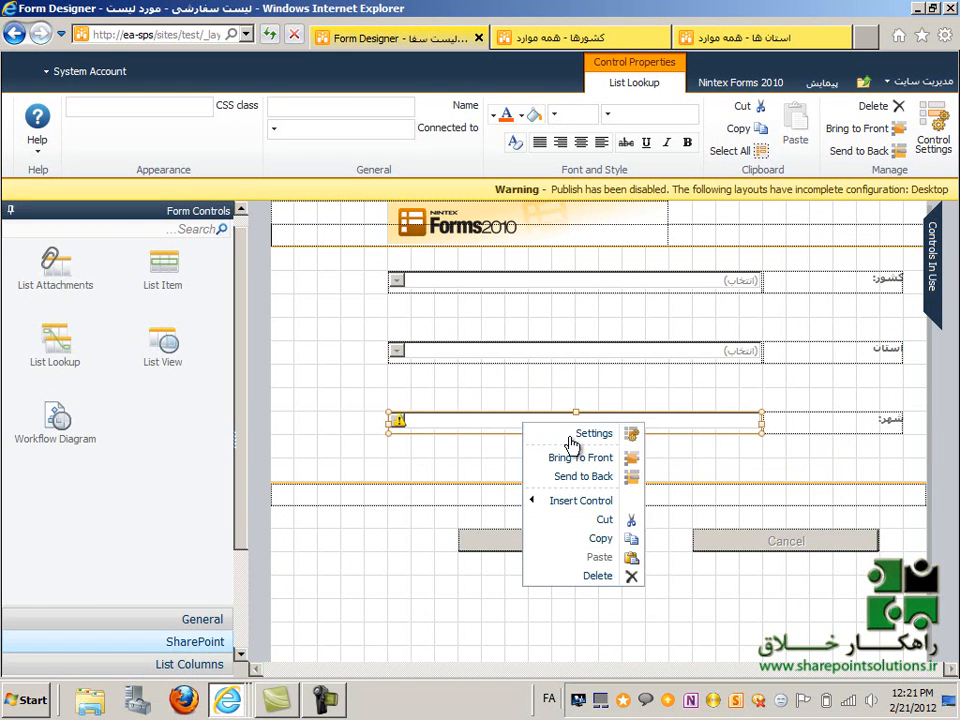
pyautogui.click(573, 437)
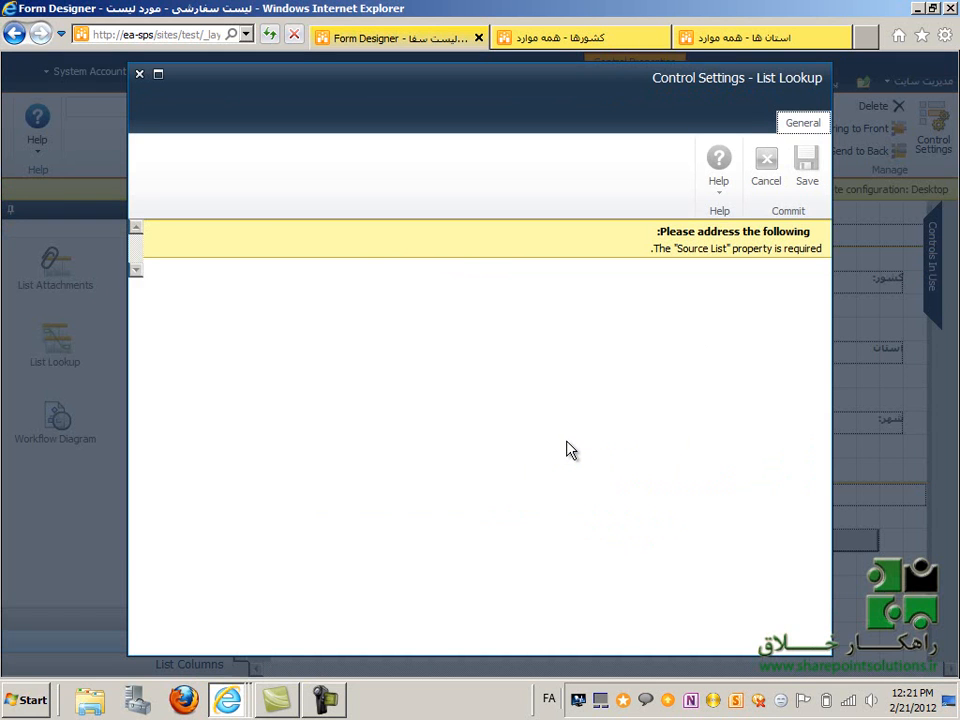
pyautogui.click(481, 274)
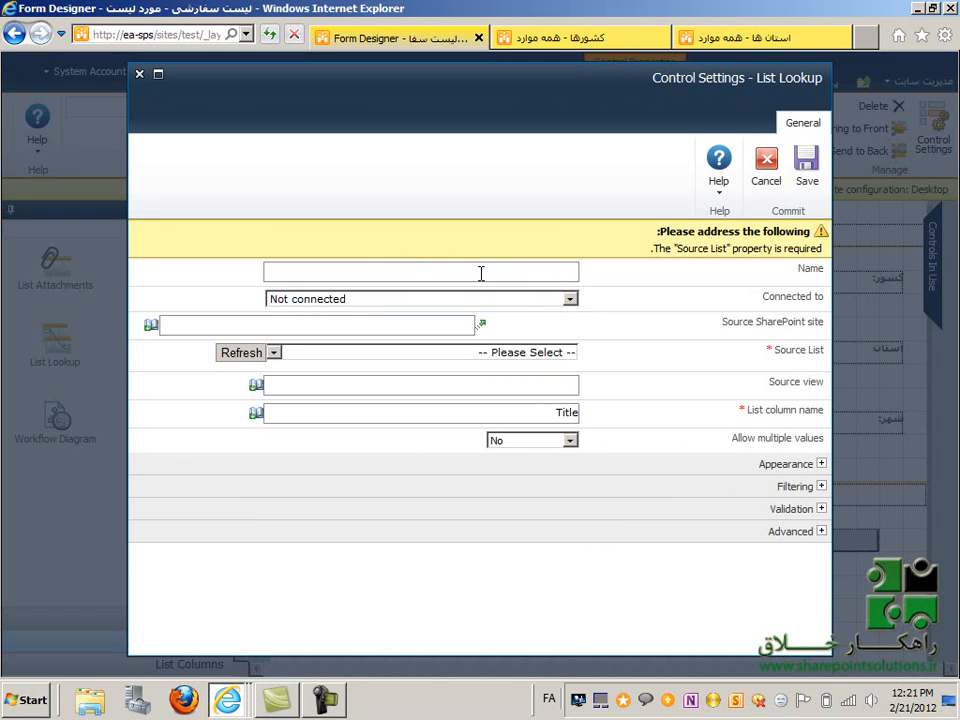
pyautogui.hotkey('alt', 'shift')
pyautogui.write('FormCity')
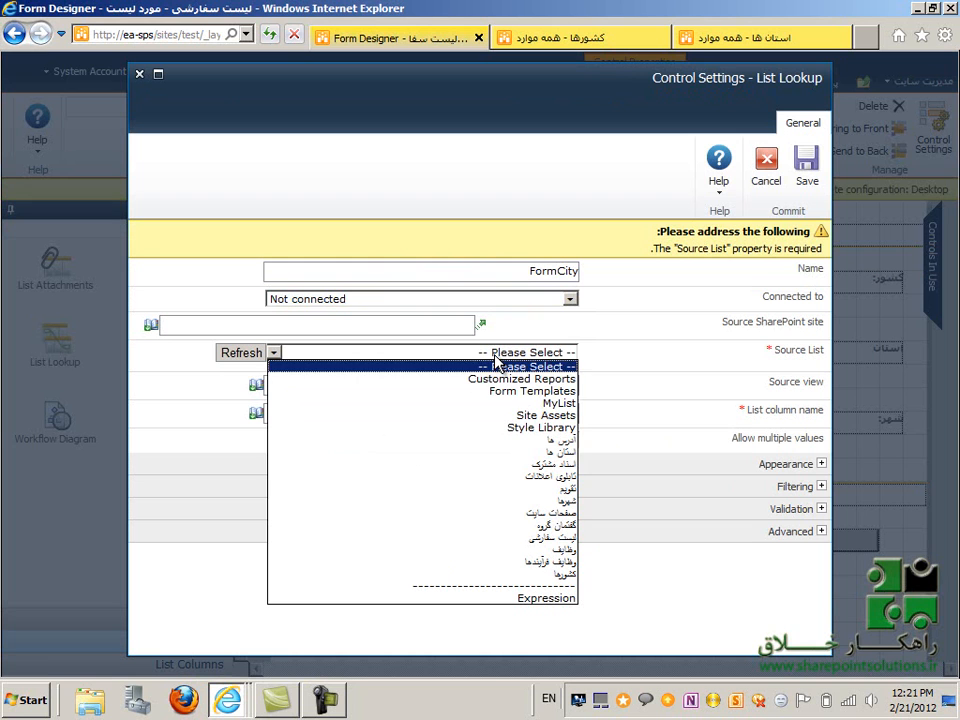
pyautogui.click(446, 499)
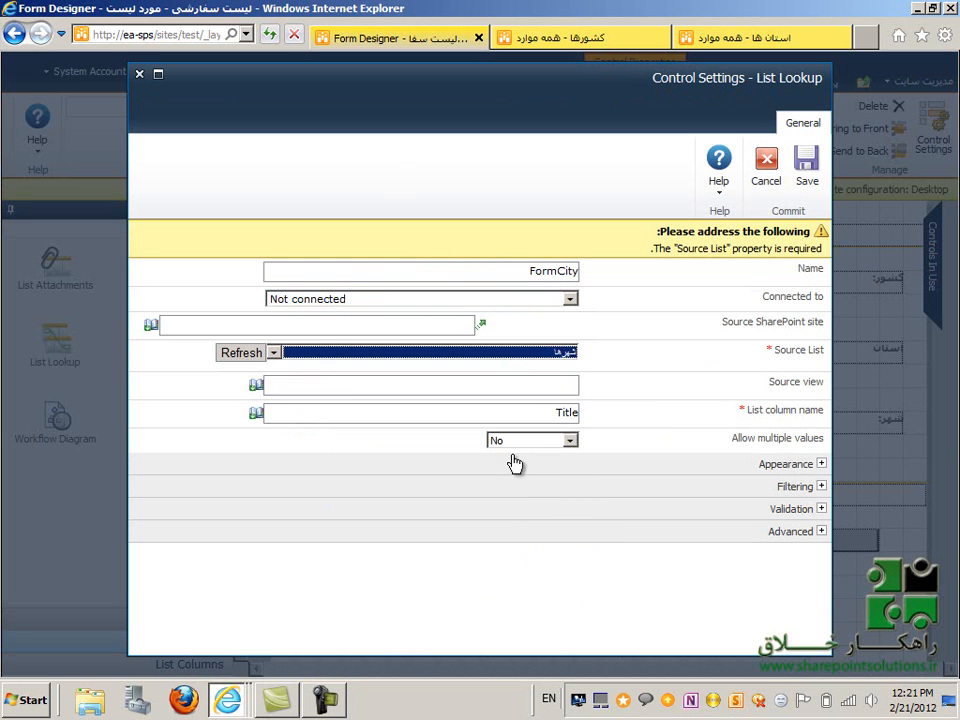
# - Filter the FormCity selections by a control's value, using FormState as the filtering control
pyautogui.click(790, 488)
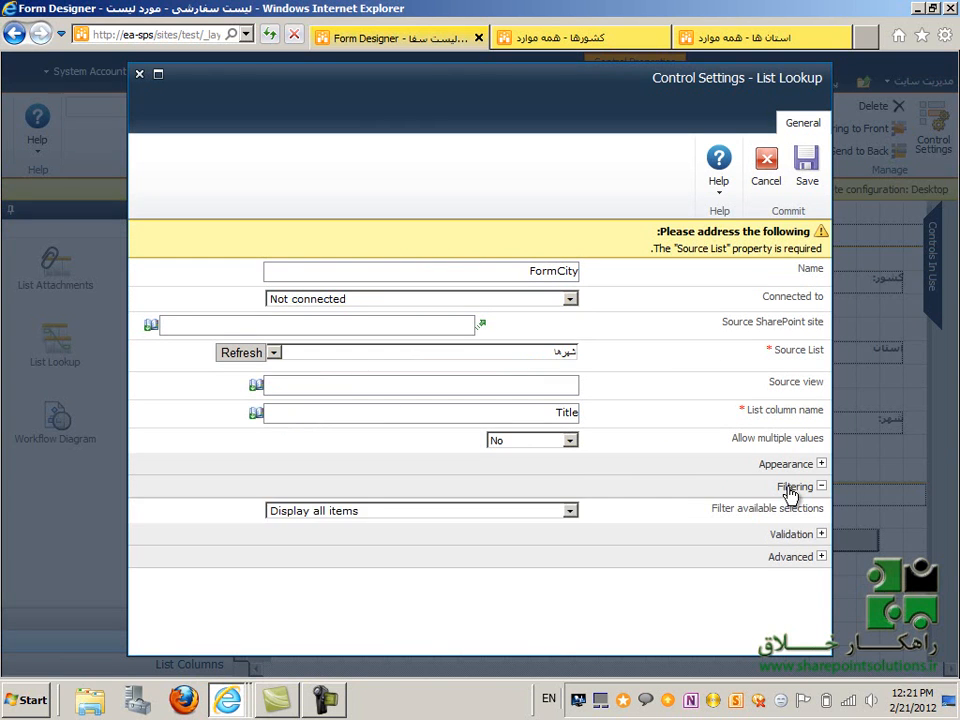
pyautogui.click(397, 512)
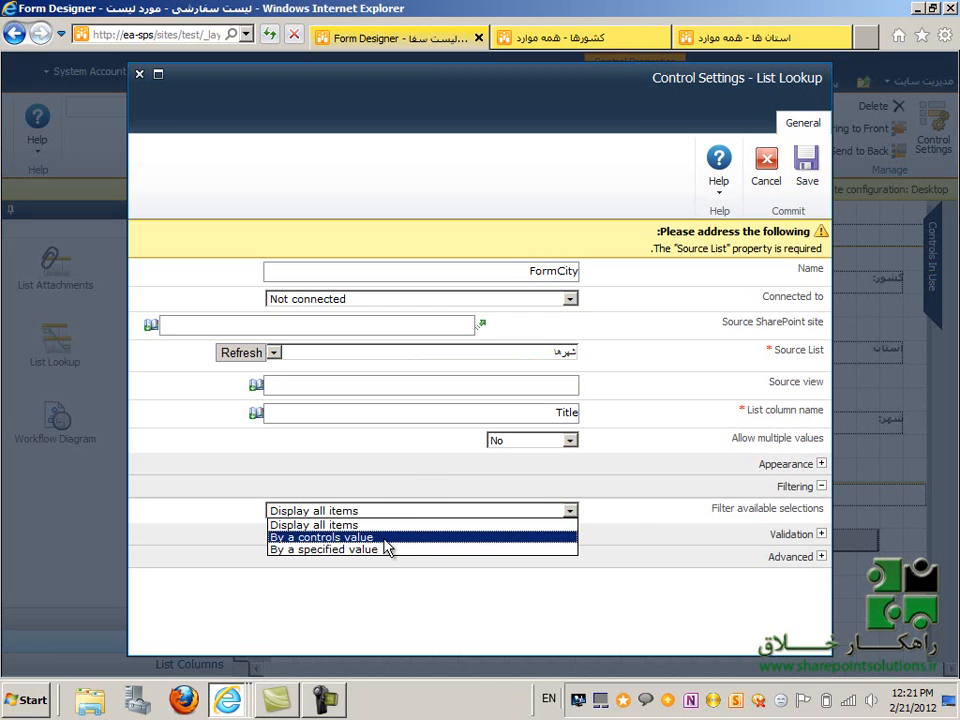
pyautogui.click(386, 538)
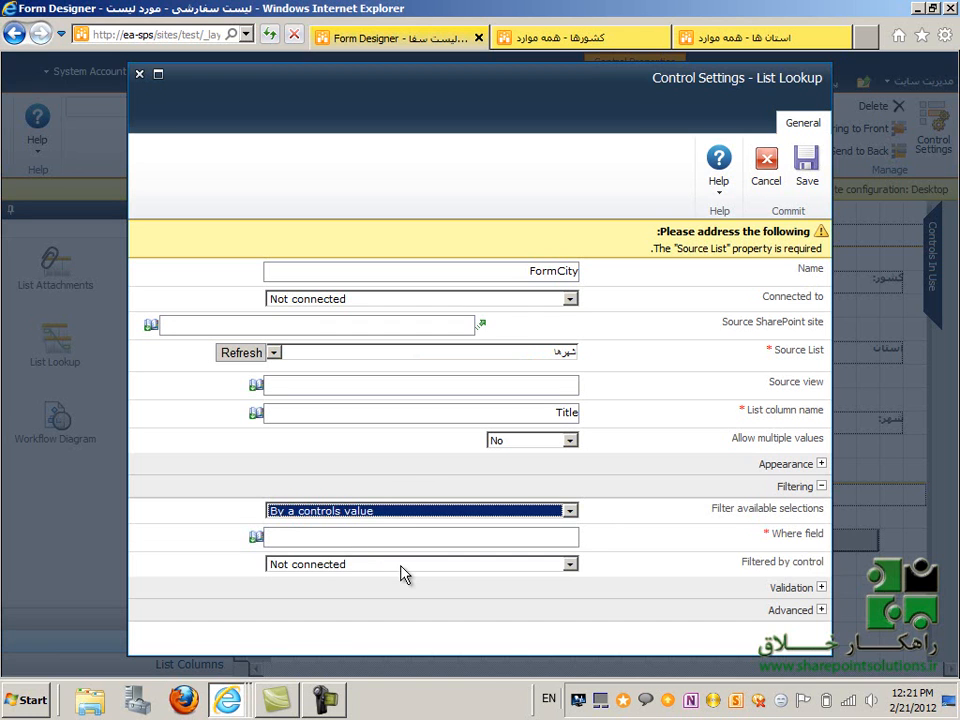
pyautogui.click(403, 565)
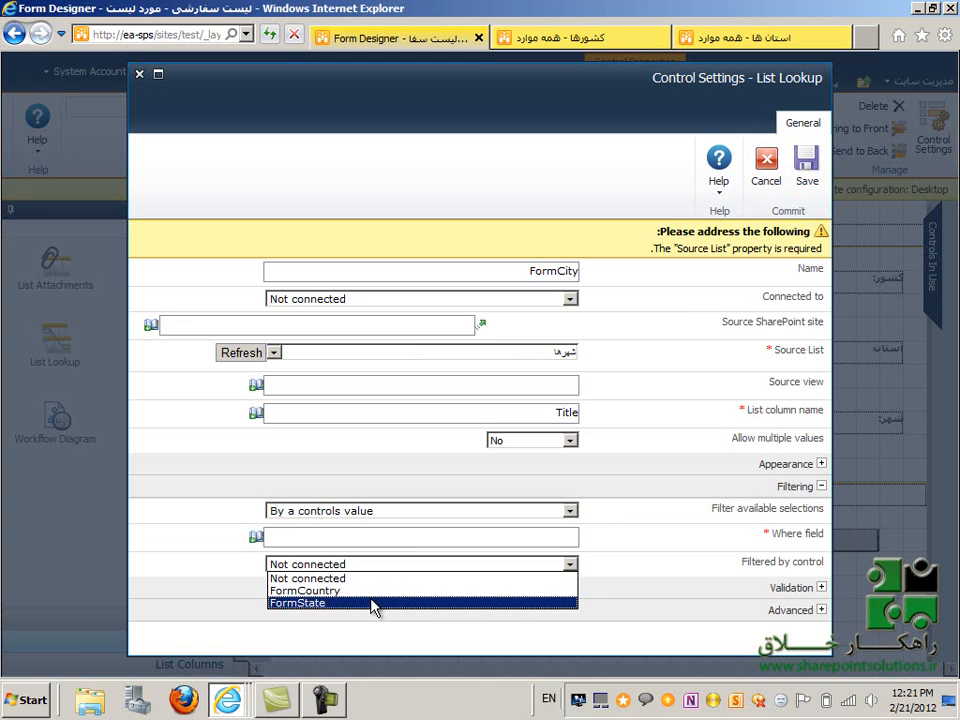
pyautogui.click(373, 604)
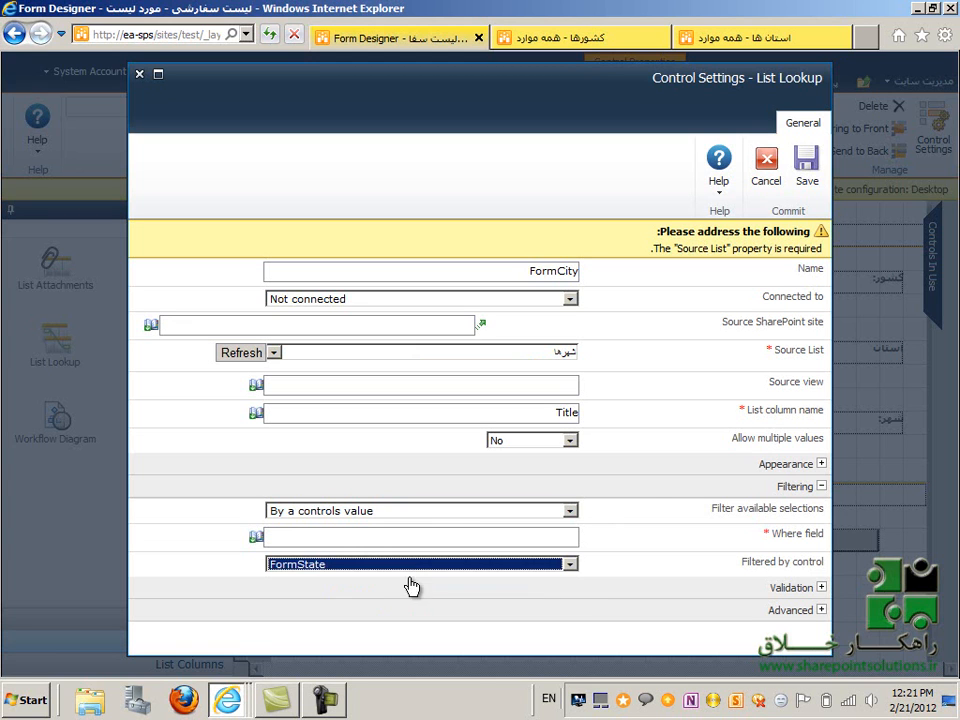
# - Check the province column in the شهرها list, set the filter's Where field to استان and save the control settings
pyautogui.click(427, 536)
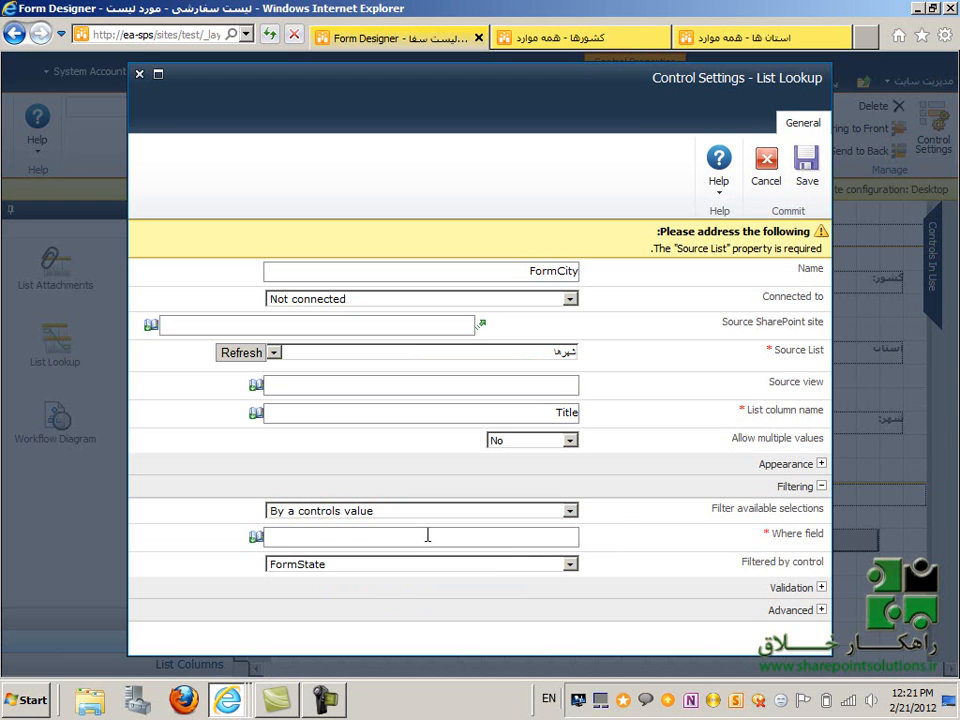
pyautogui.click(730, 38)
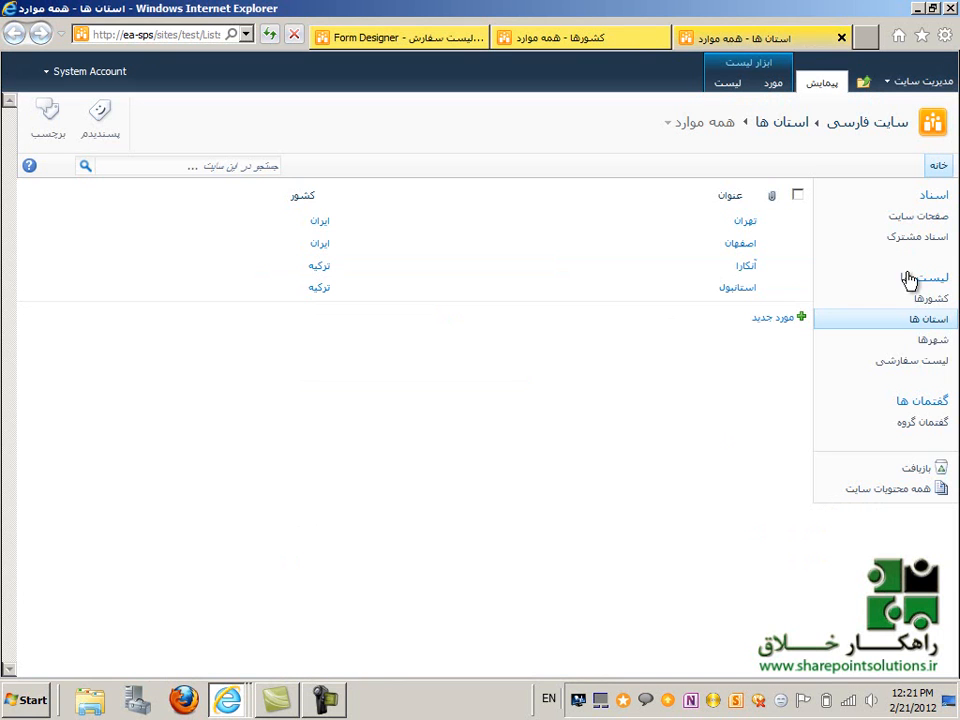
pyautogui.click(925, 342)
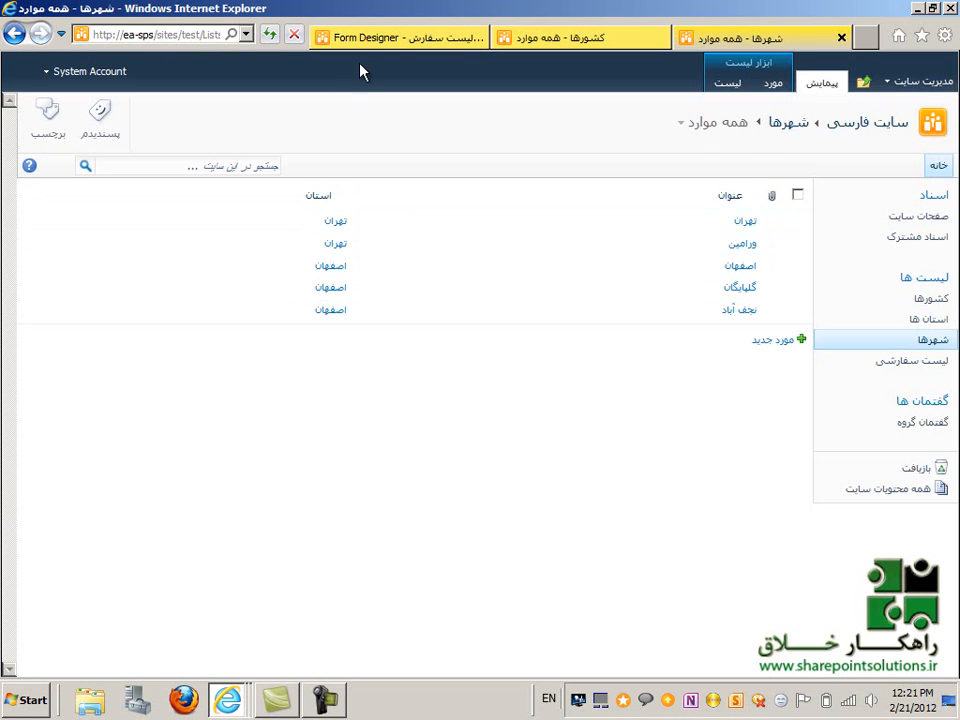
pyautogui.click(368, 38)
pyautogui.click(539, 537)
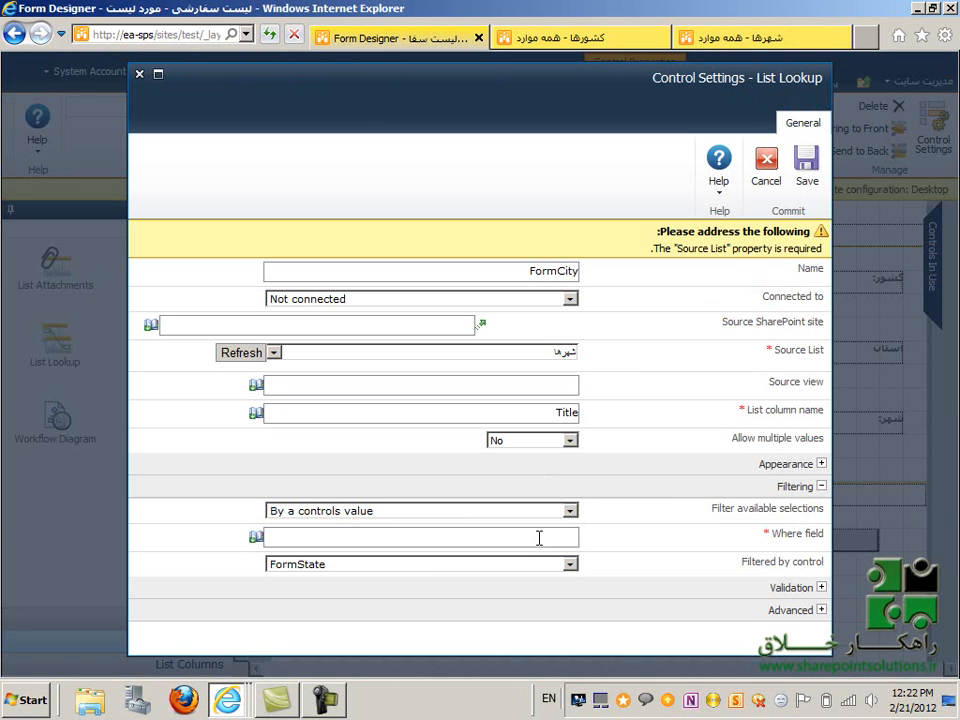
pyautogui.hotkey('alt', 'shift')
pyautogui.write('ستان')
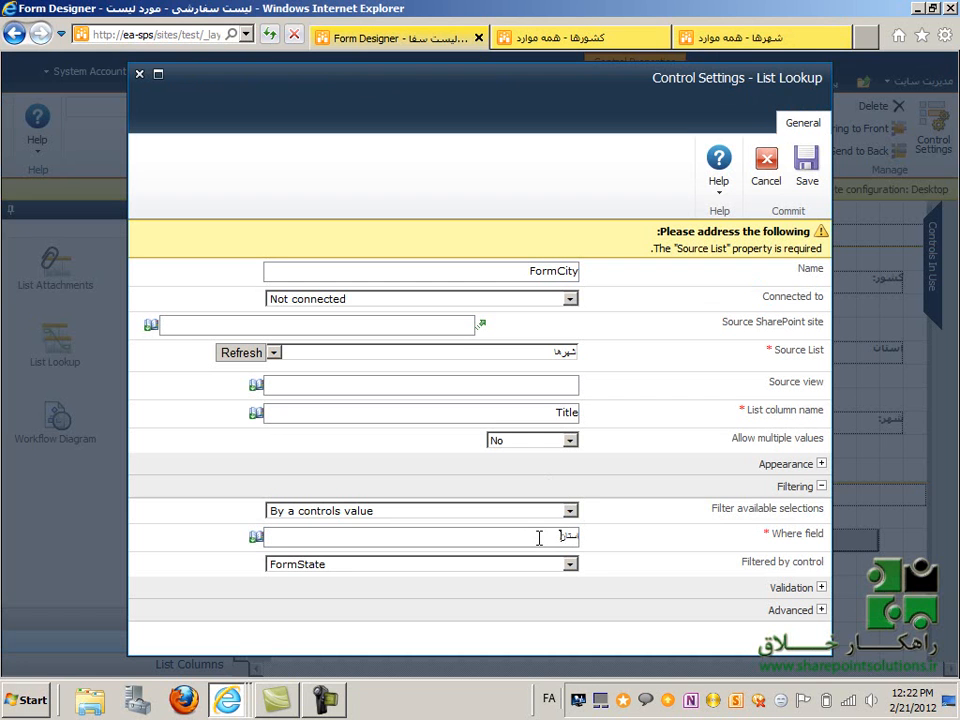
pyautogui.click(805, 170)
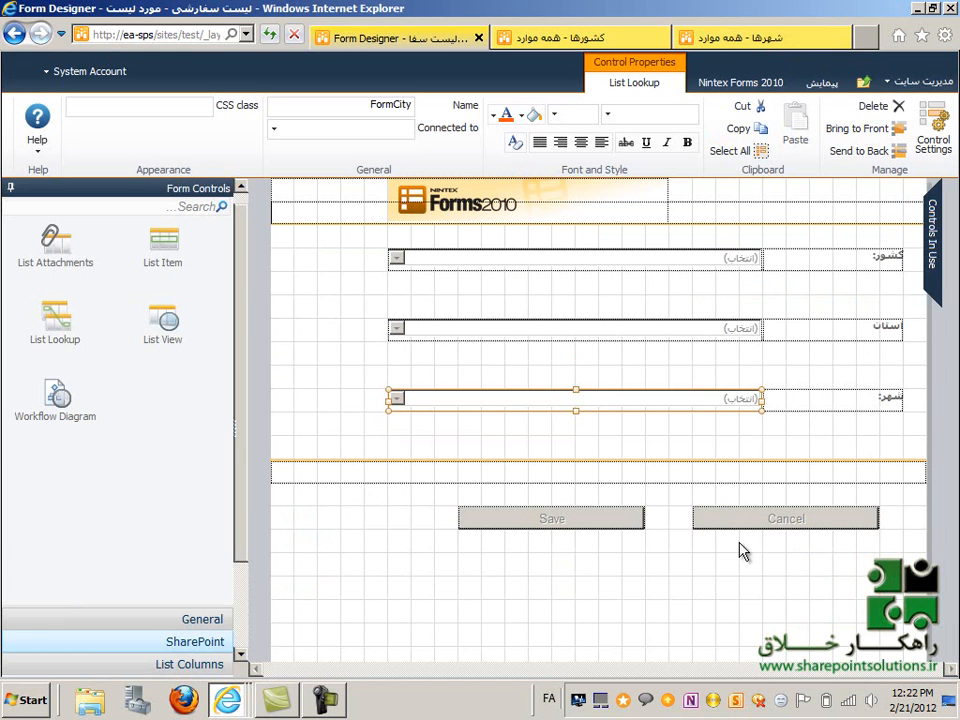
# - Add Smart Phone, WP7 and iPad layouts to the form
pyautogui.click(750, 84)
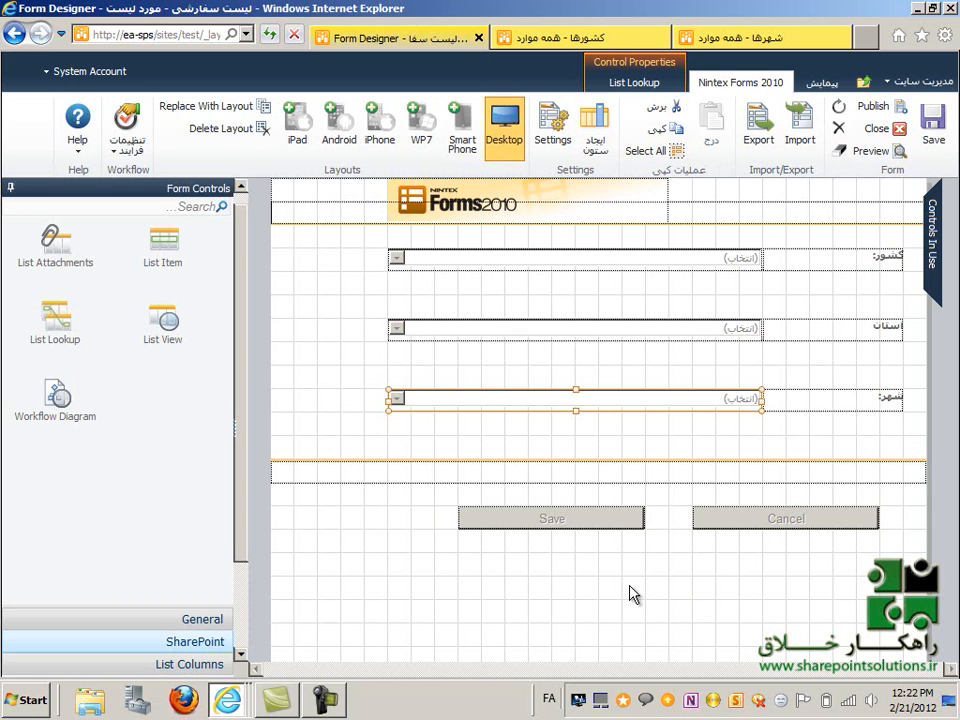
pyautogui.click(463, 143)
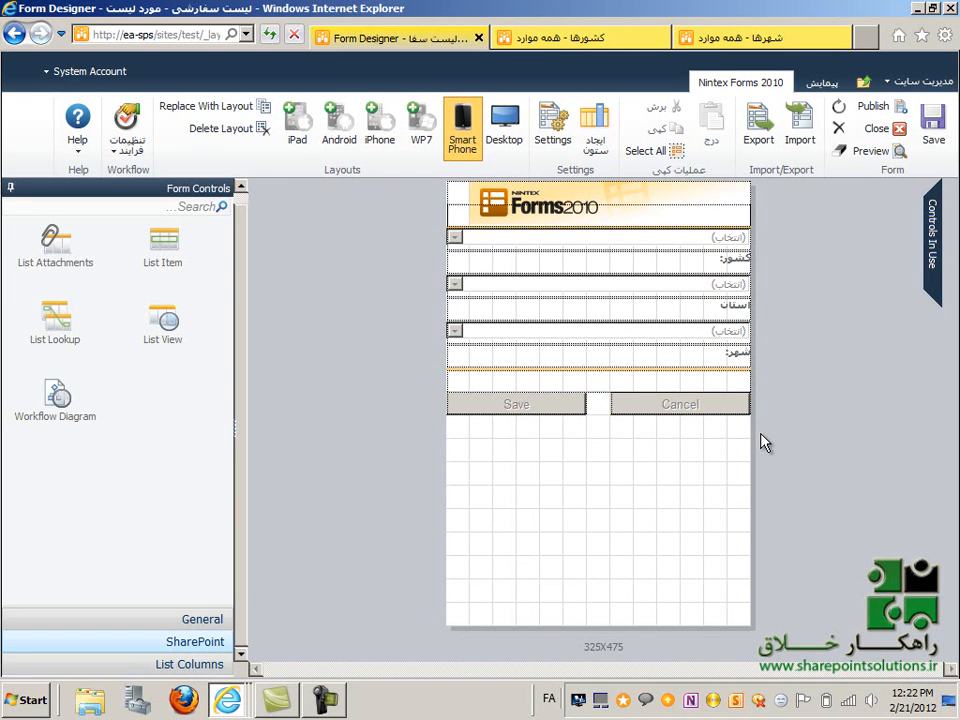
pyautogui.click(417, 148)
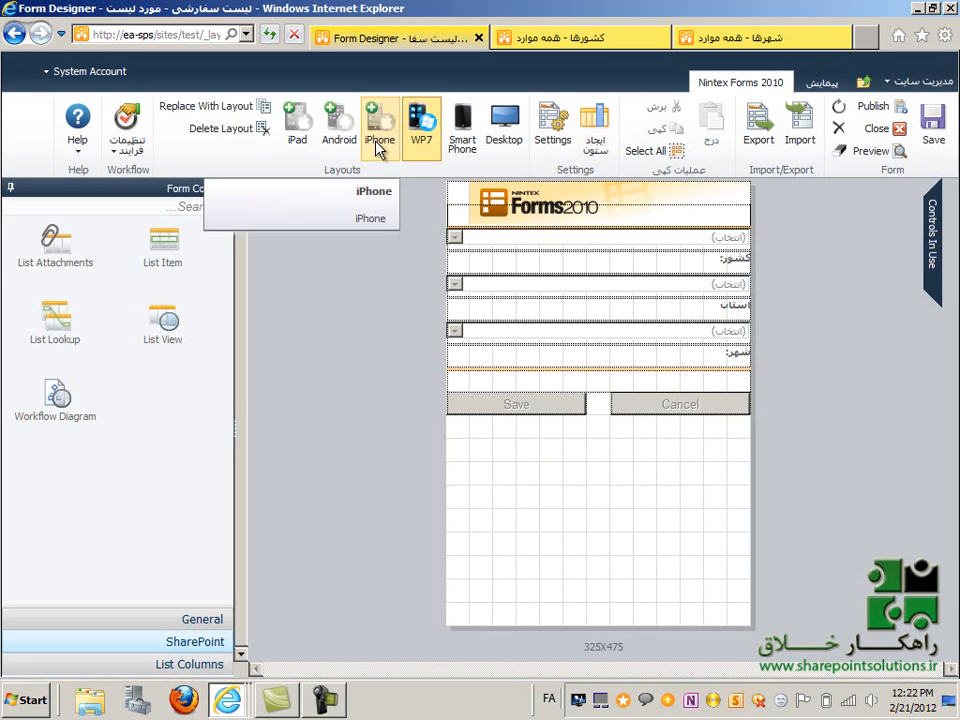
pyautogui.click(300, 135)
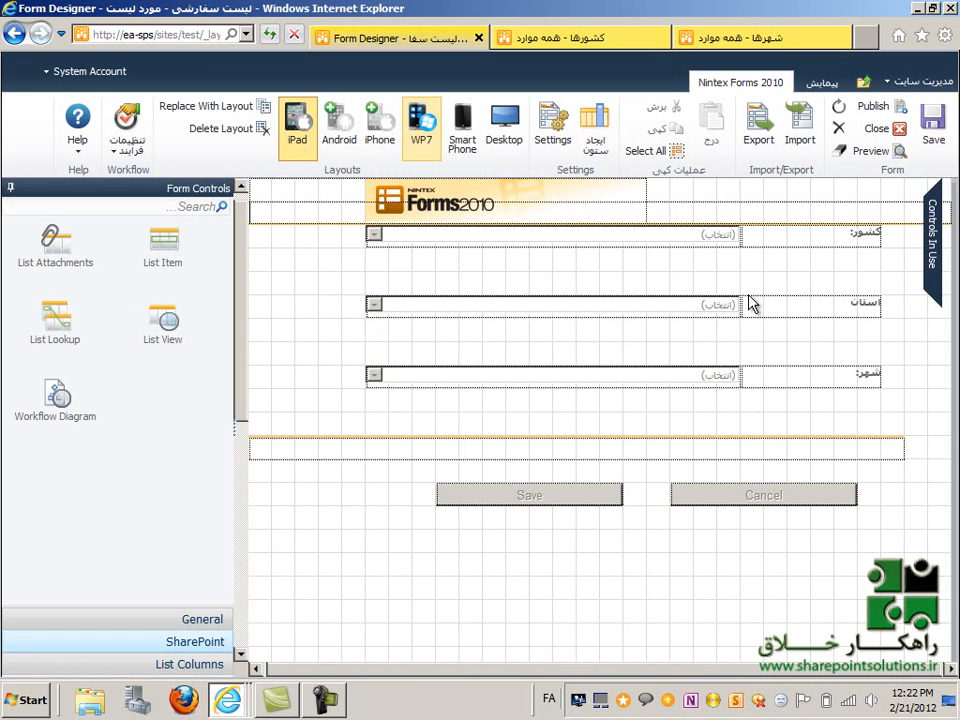
# - Publish the form with its Desktop, Smart Phone, WP7 and iPad layouts and dismiss the completion dialog
pyautogui.click(826, 88)
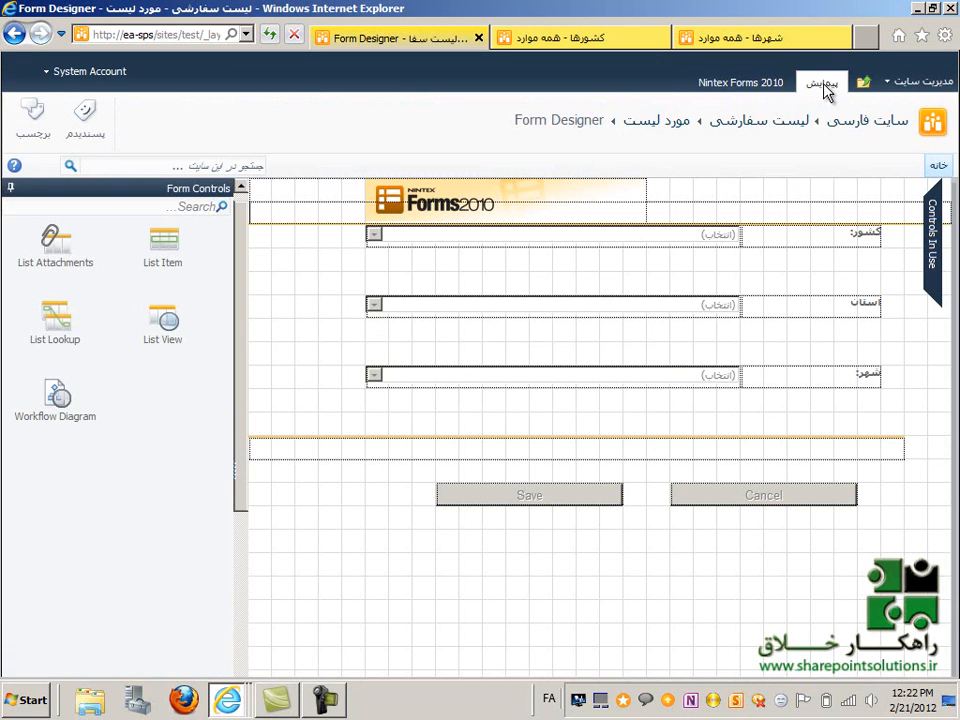
pyautogui.click(769, 84)
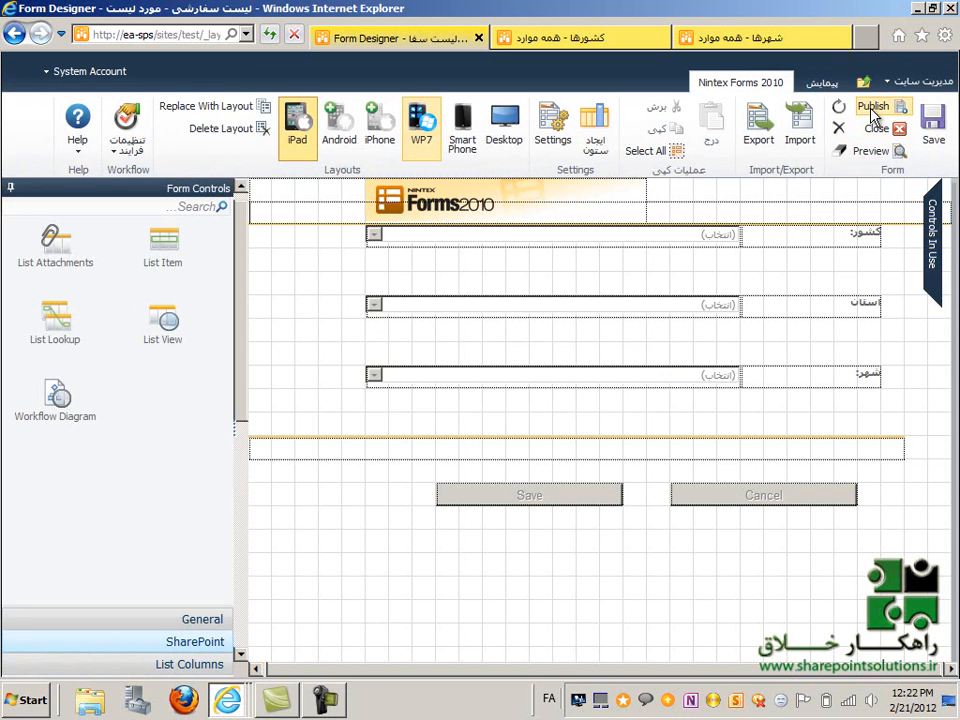
pyautogui.click(872, 110)
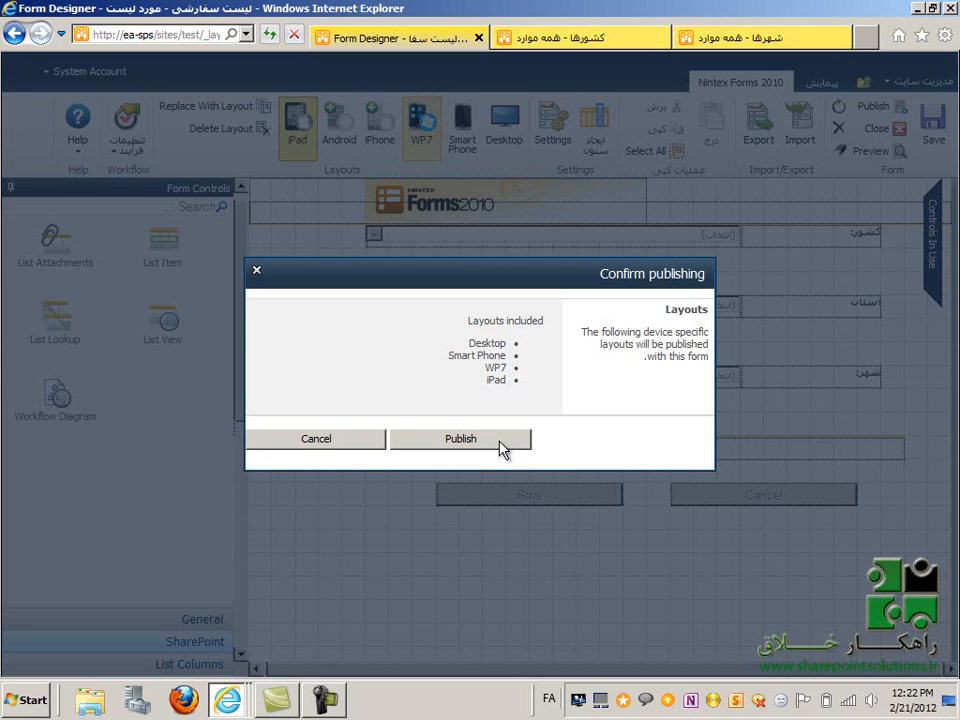
pyautogui.click(500, 447)
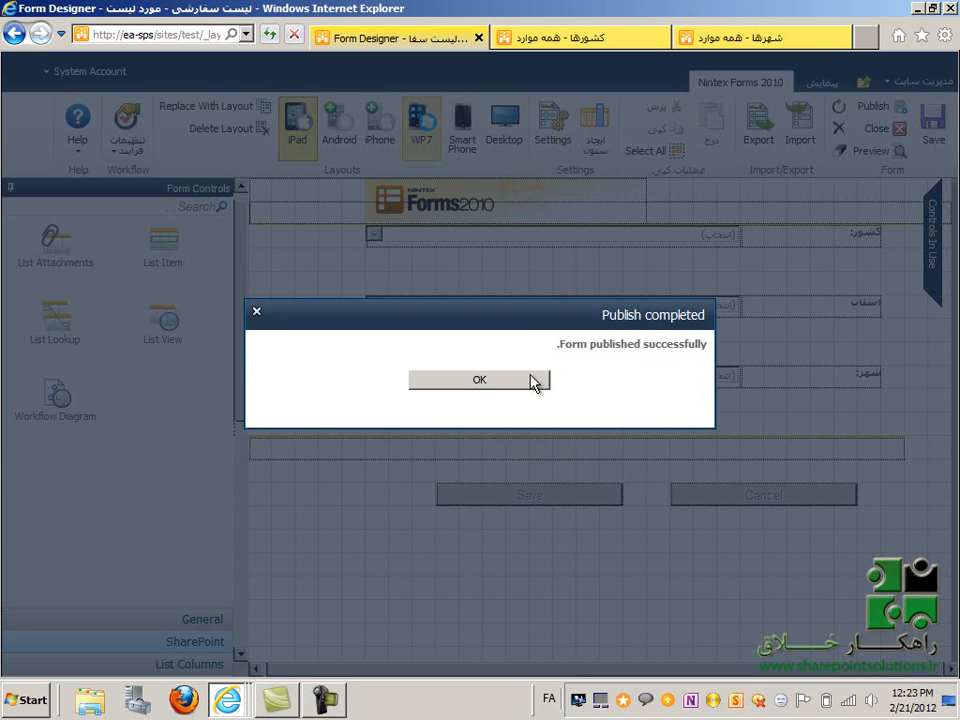
pyautogui.click(532, 381)
# - Go to the لیست سفارشی list and start a new item with the published form
pyautogui.click(862, 84)
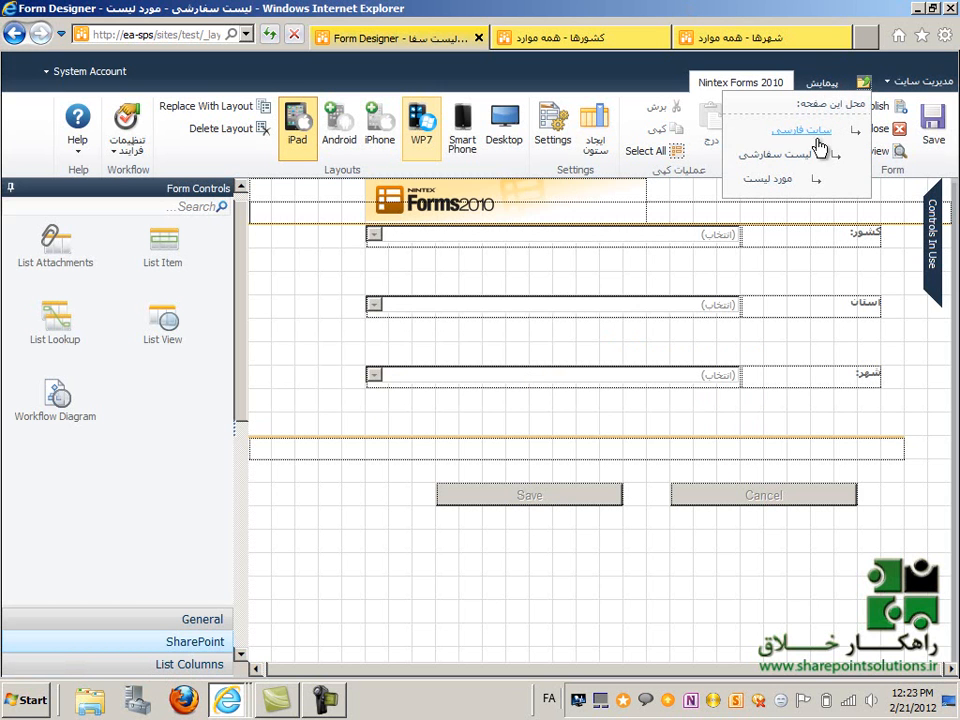
pyautogui.click(792, 155)
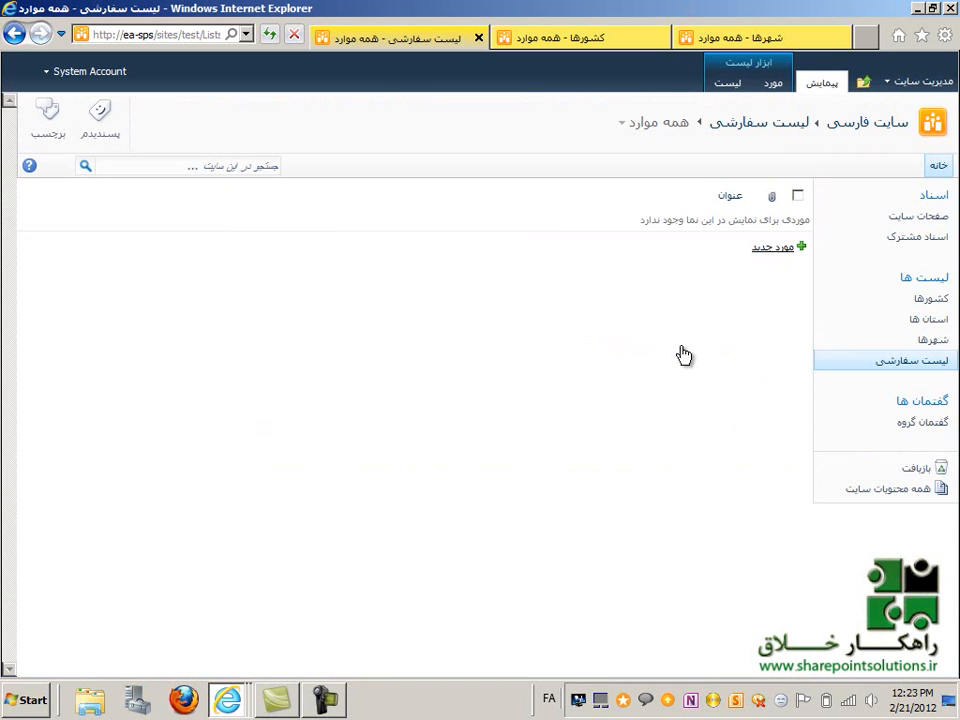
pyautogui.click(767, 250)
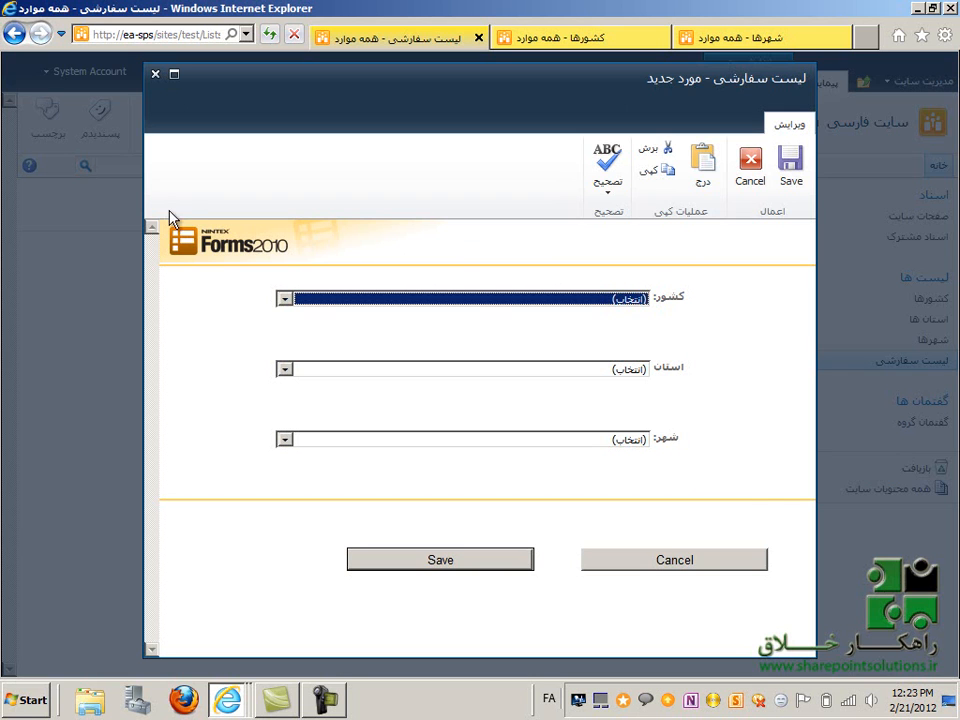
# - Choose ایران as the country, اصفهان as the province and گلپایگان as the city in the new item
pyautogui.click(538, 307)
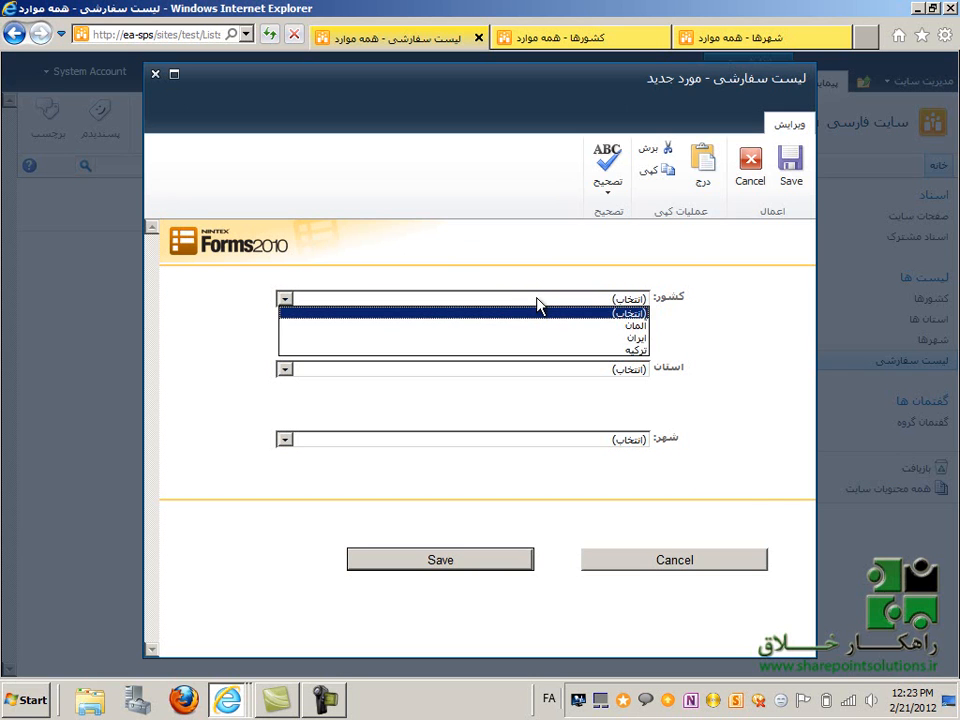
pyautogui.click(638, 343)
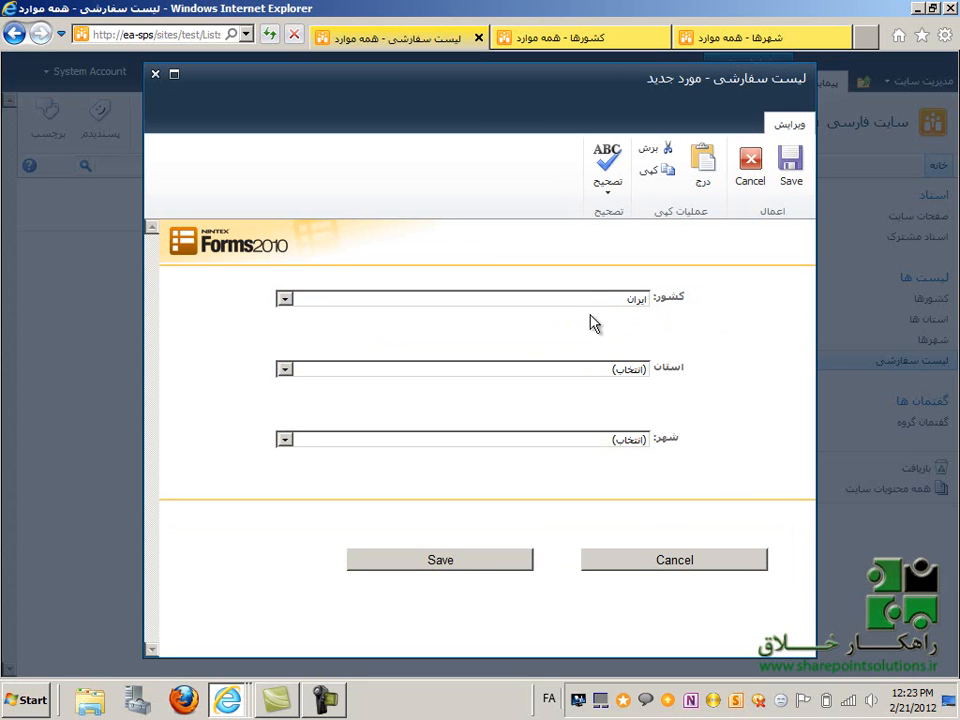
pyautogui.click(568, 372)
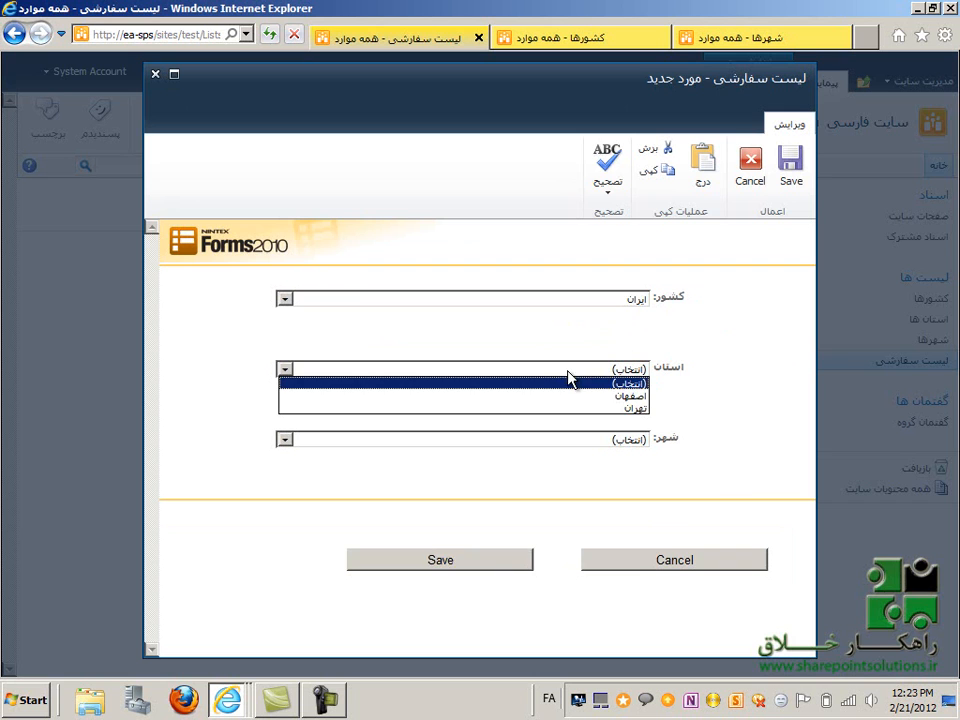
pyautogui.click(626, 397)
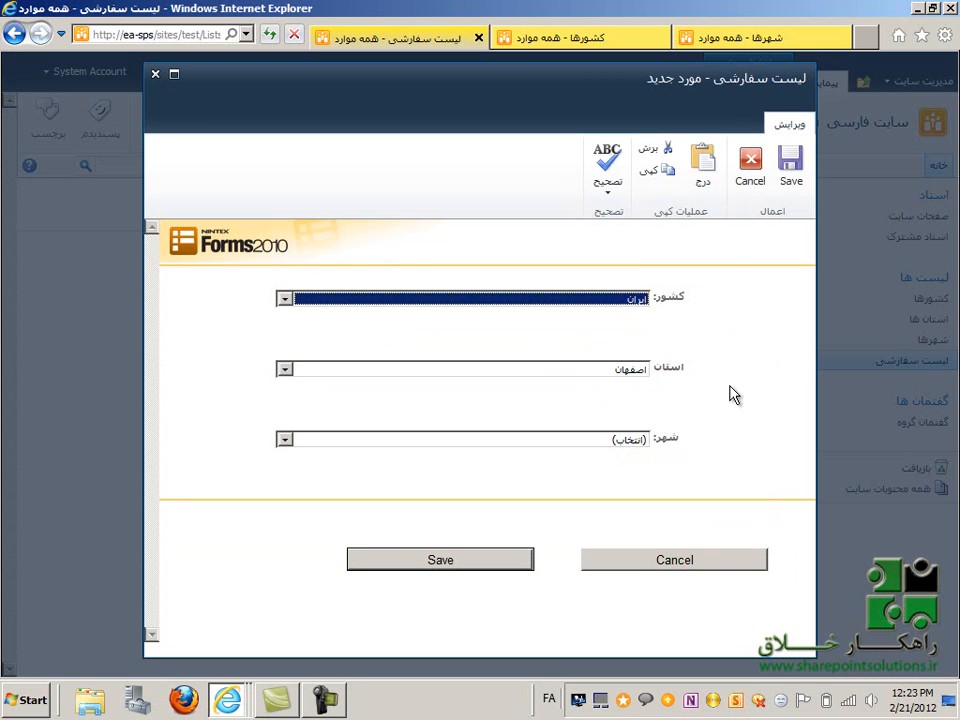
pyautogui.click(576, 441)
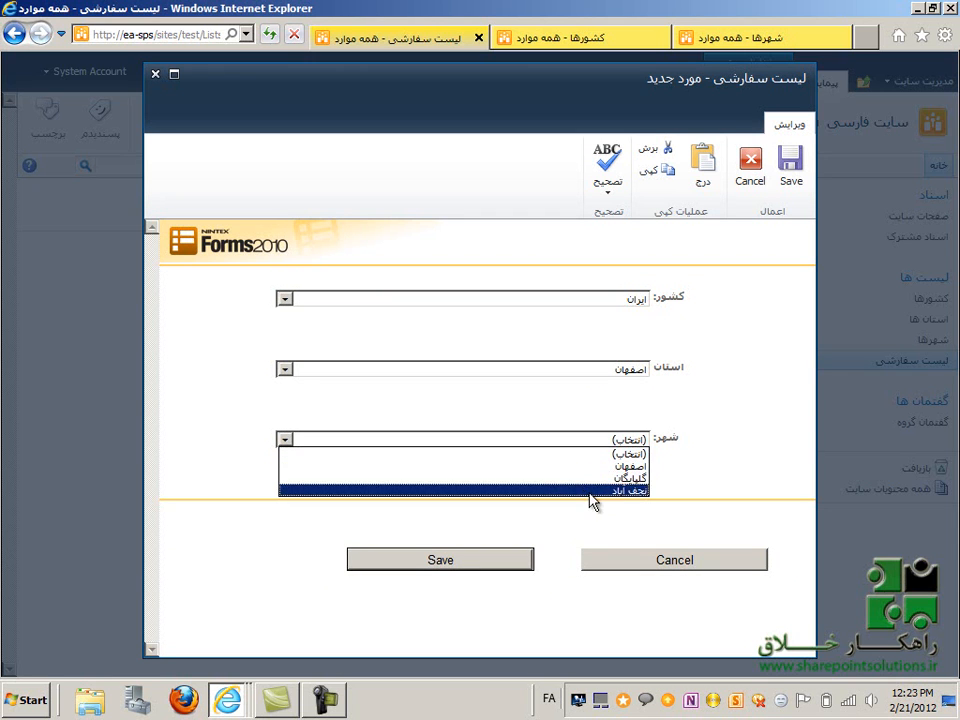
pyautogui.click(593, 480)
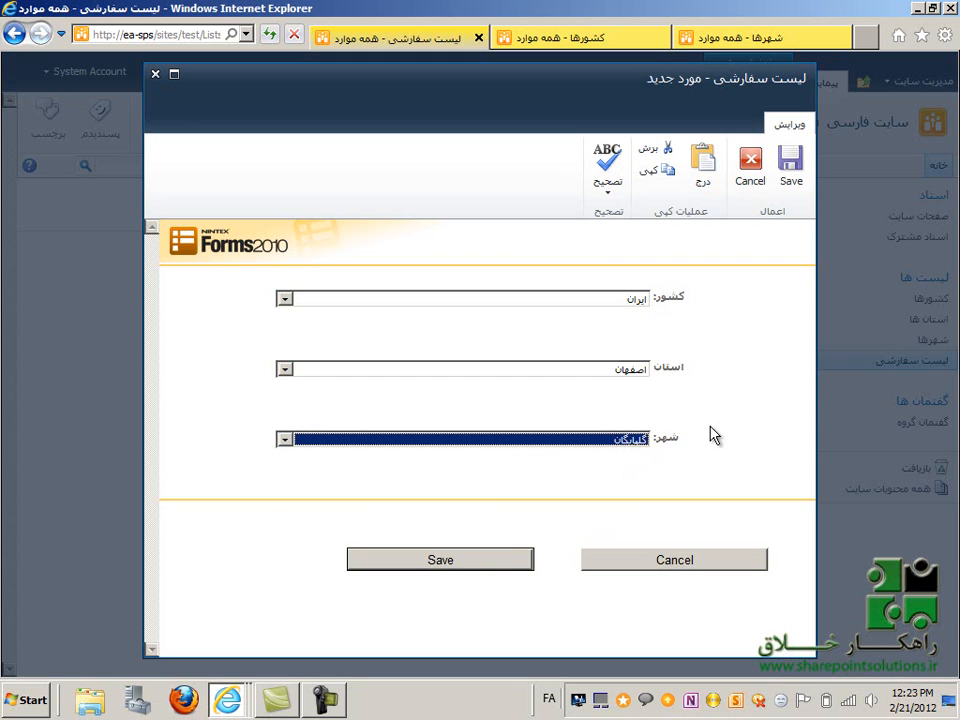
# - Change the province to تهران and check the city choices offered for it without selecting one
pyautogui.click(581, 372)
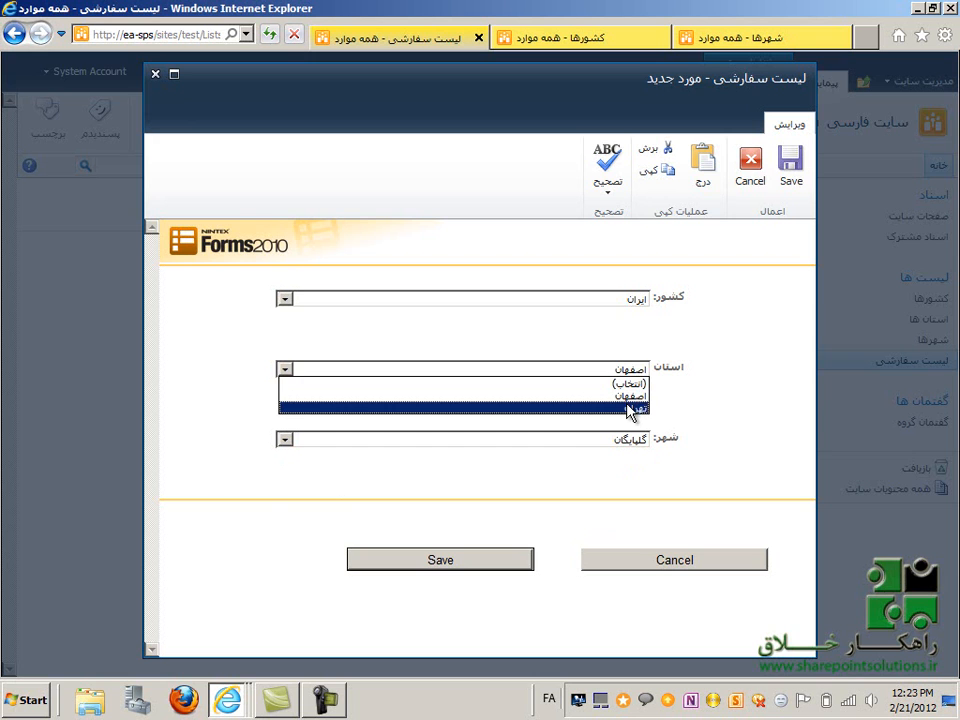
pyautogui.click(630, 410)
pyautogui.click(590, 441)
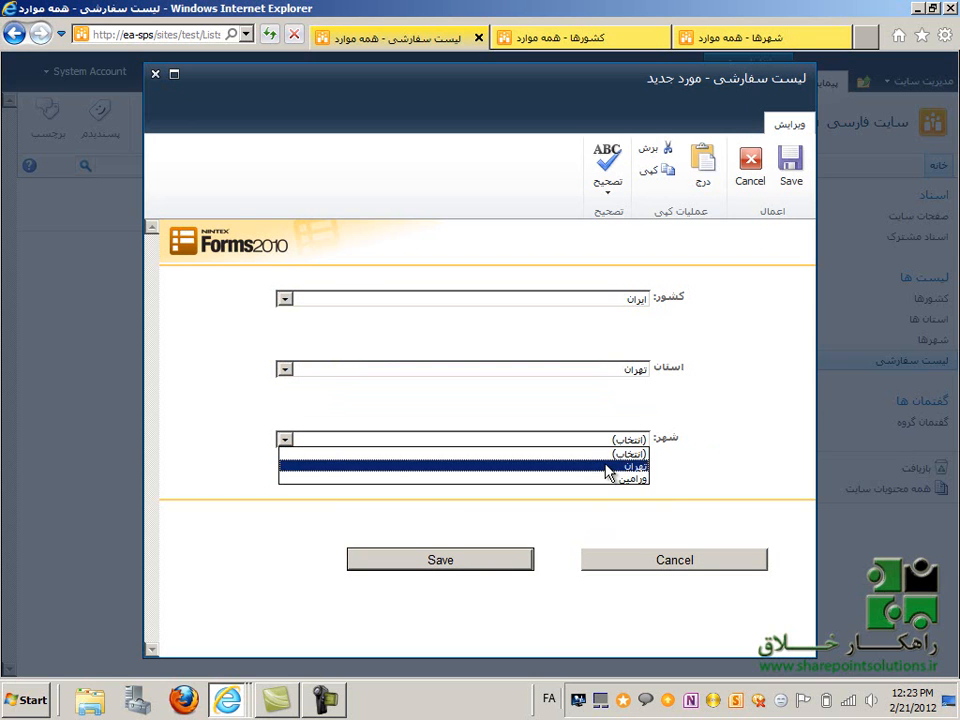
pyautogui.click(604, 507)
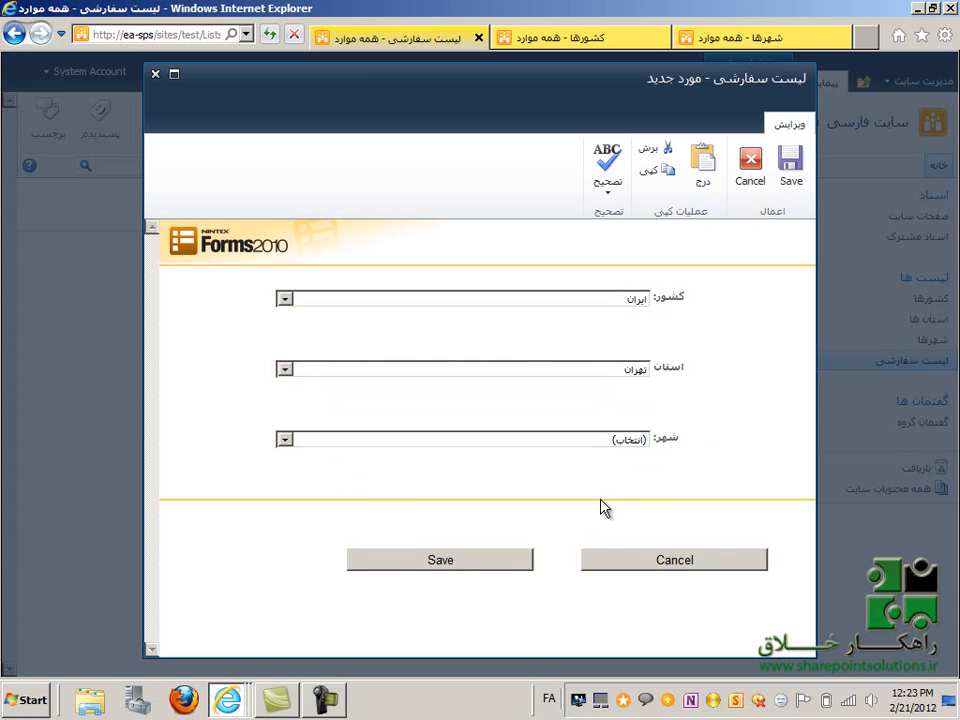